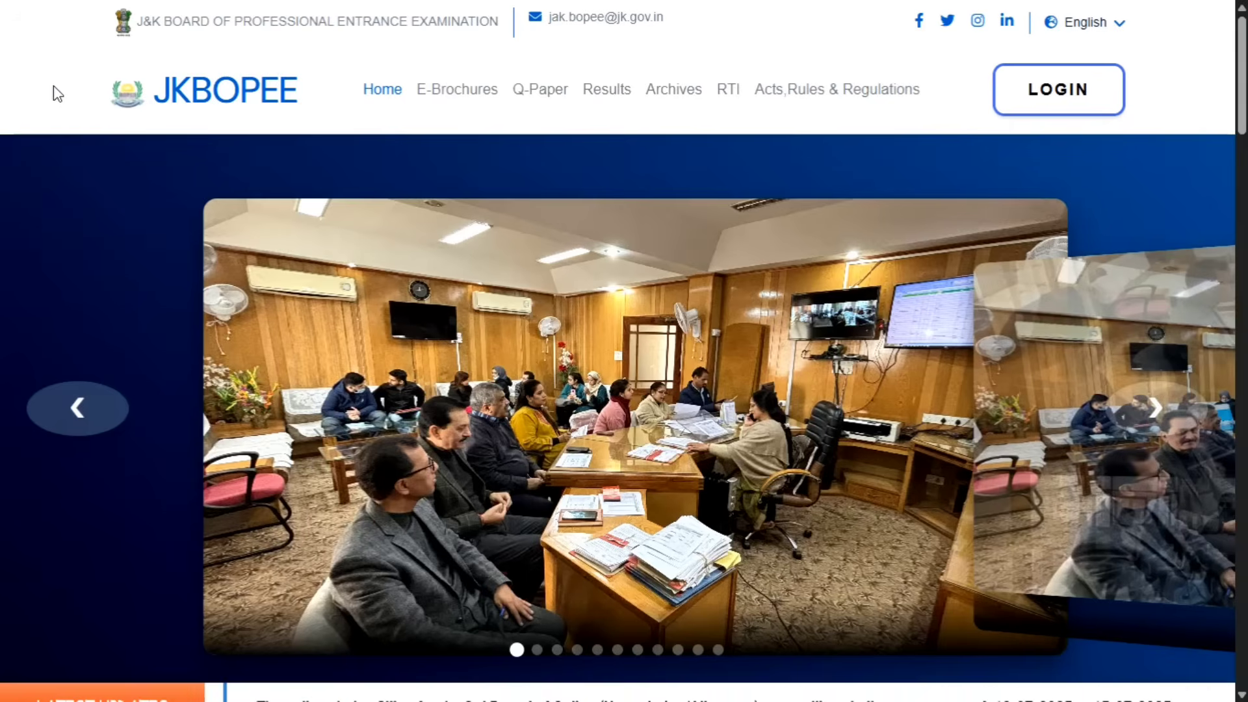
Step: Scroll down the JKBOPEE home page past Online Applications and Online Counselling
scroll(577, 373, "down", 9)
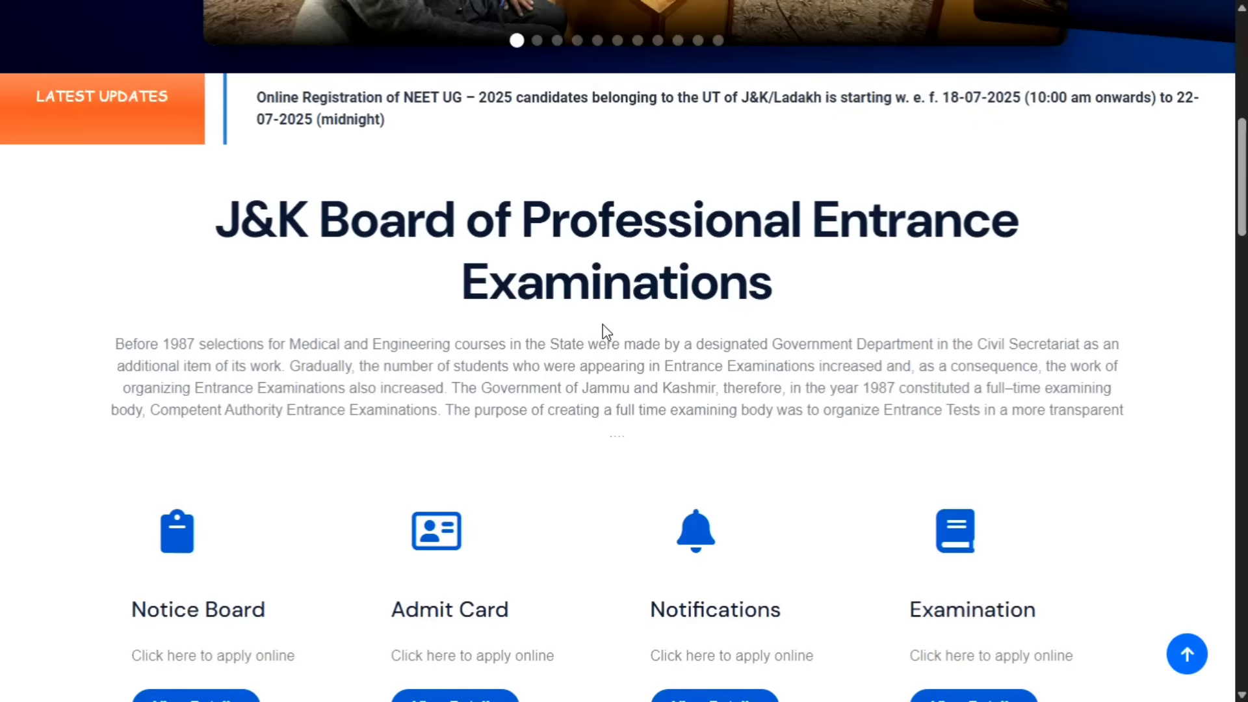
scroll(606, 332, "down", 5)
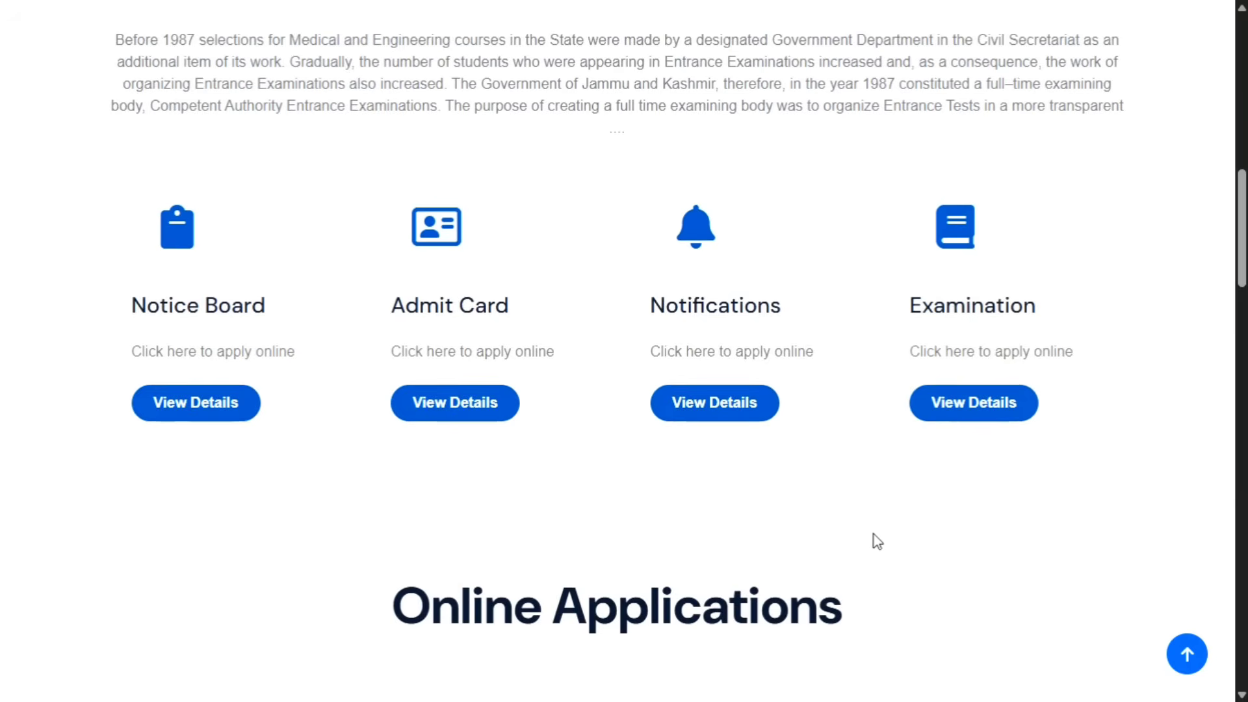
scroll(915, 516, "down", 5)
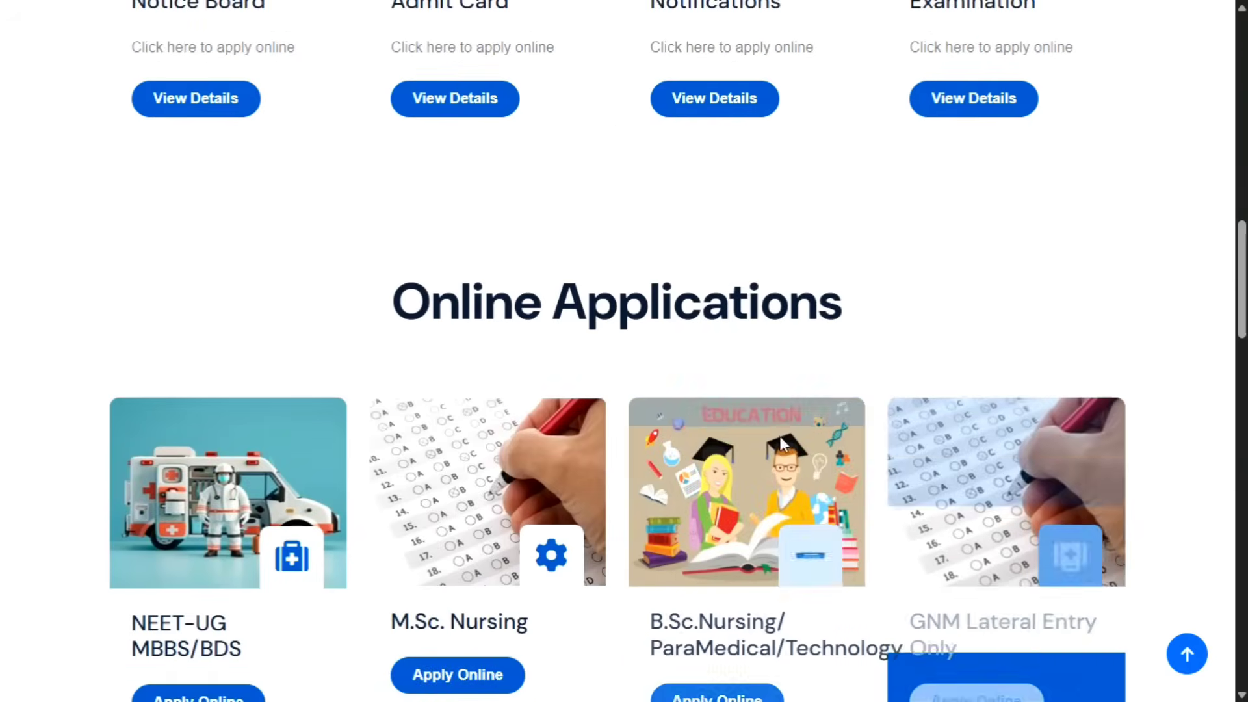
left_click_drag(844, 306, 370, 317)
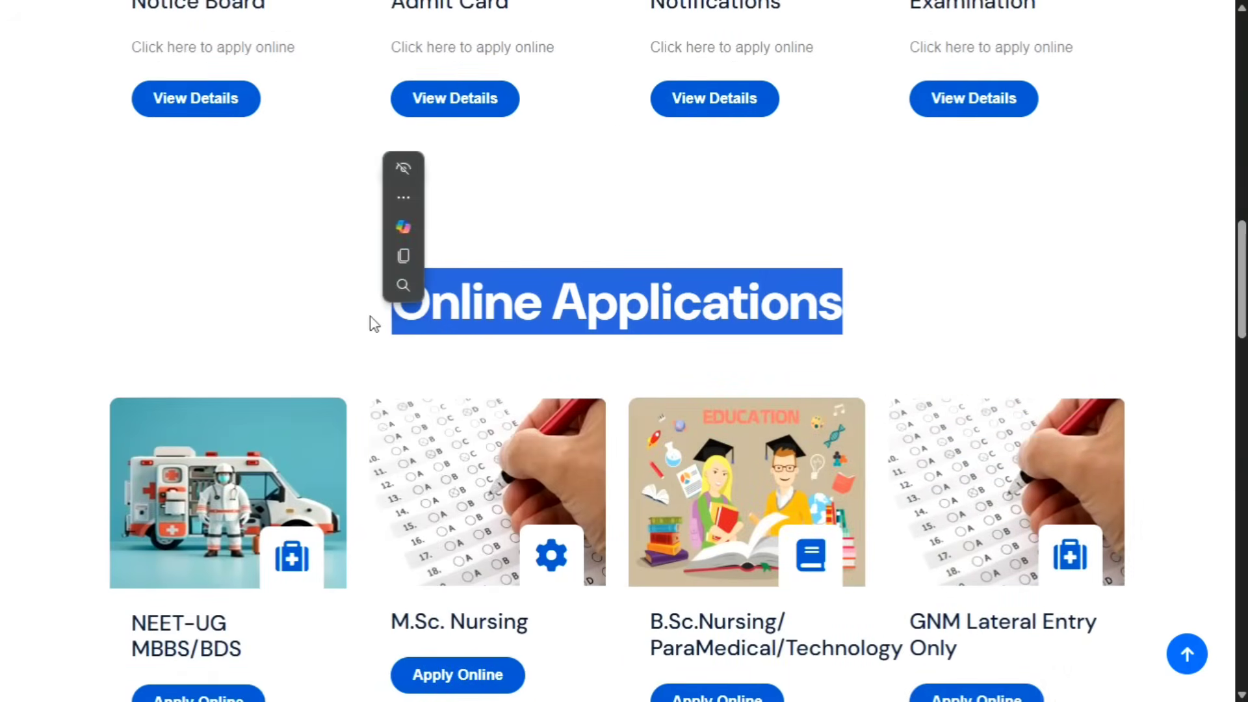
left_click(654, 349)
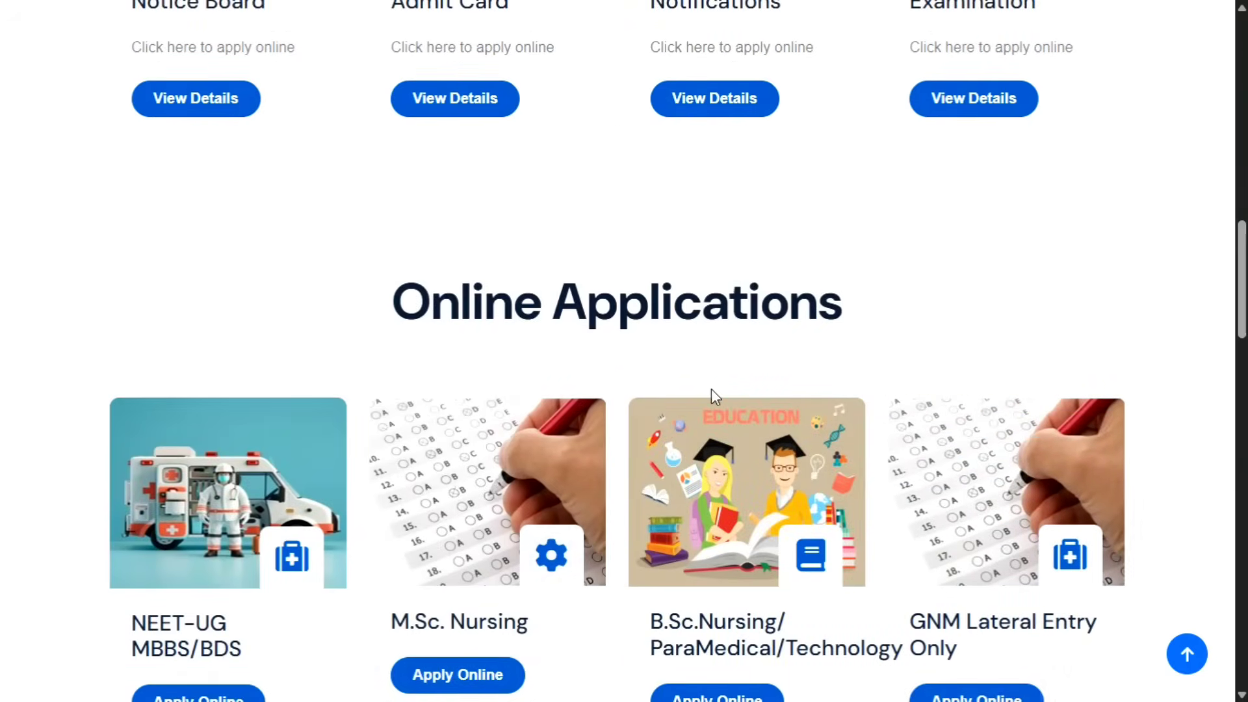
scroll(722, 396, "down", 4)
scroll(733, 401, "down", 5)
left_click_drag(842, 424, 348, 427)
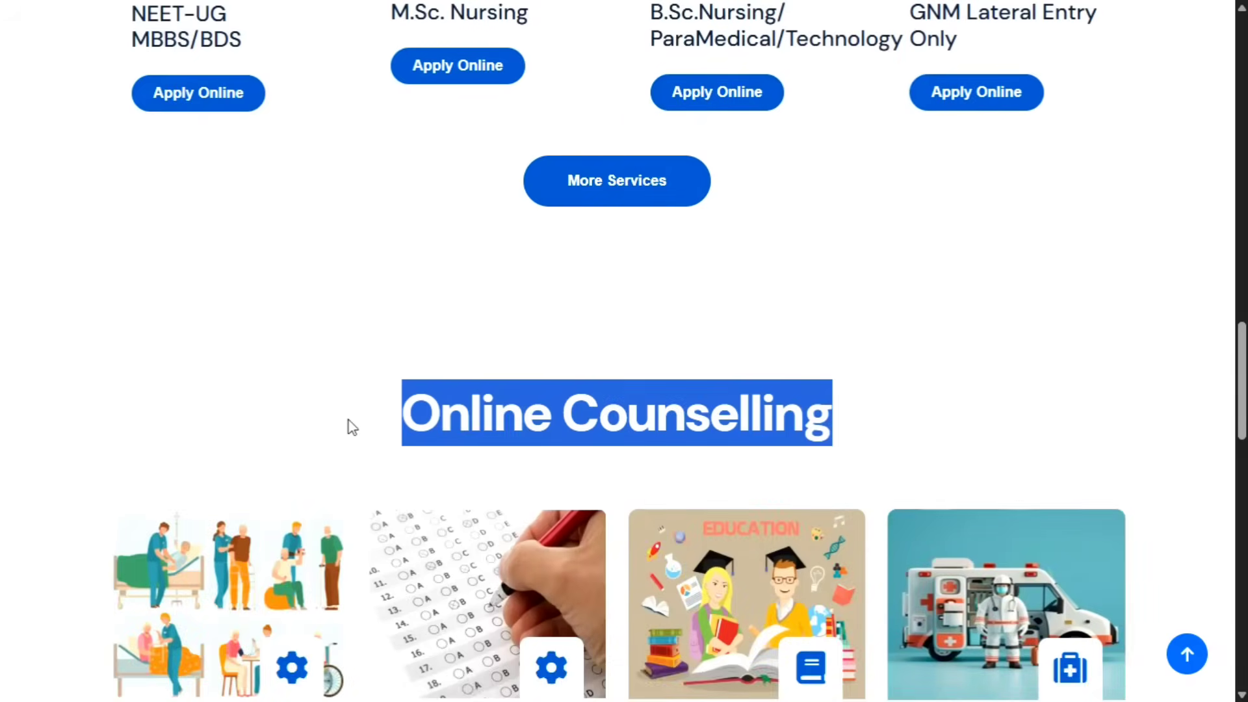
scroll(338, 543, "down", 5)
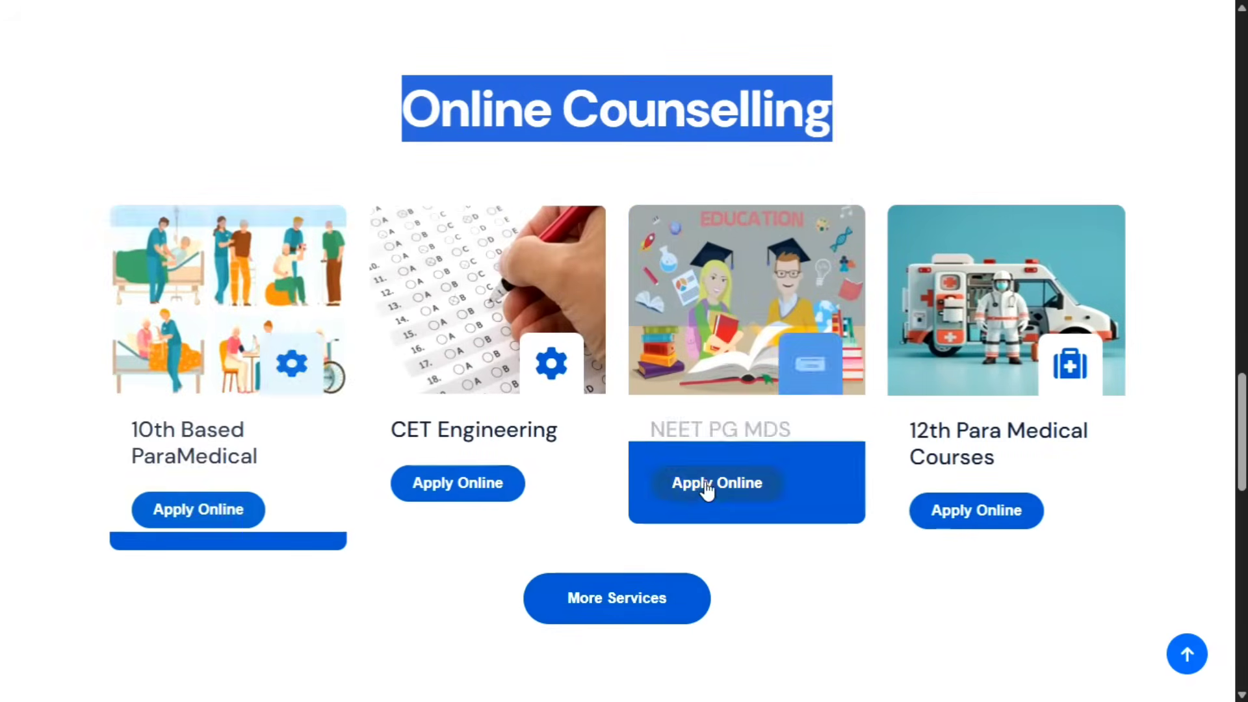
Step: Scroll back up to the Online Applications cards for NEET-UG MBBS/BDS
scroll(843, 476, "up", 9)
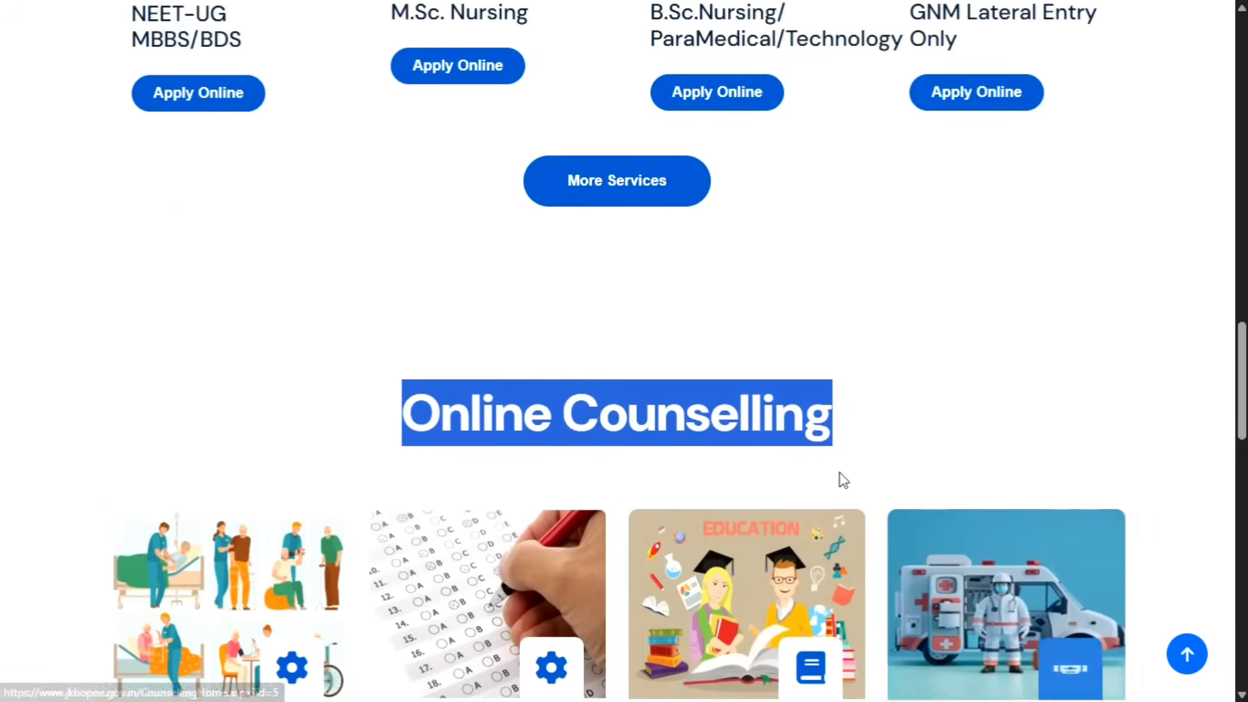
scroll(825, 537, "up", 5)
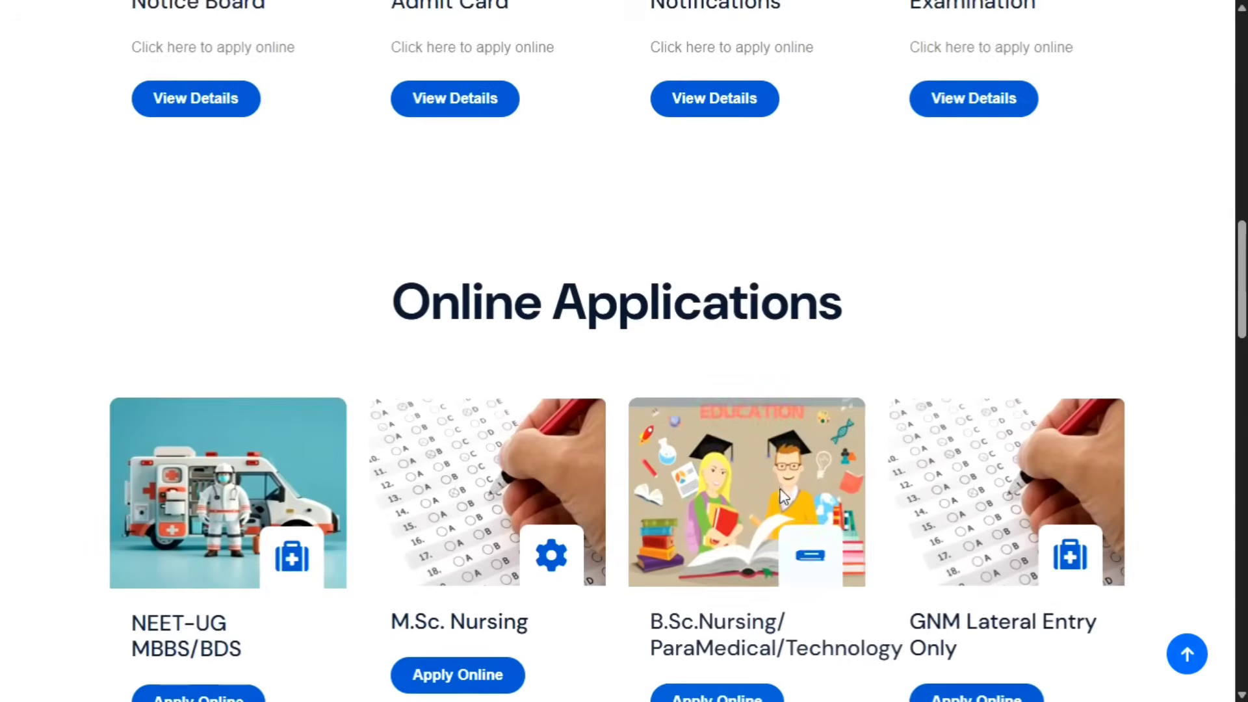
left_click_drag(844, 304, 357, 309)
left_click(435, 356)
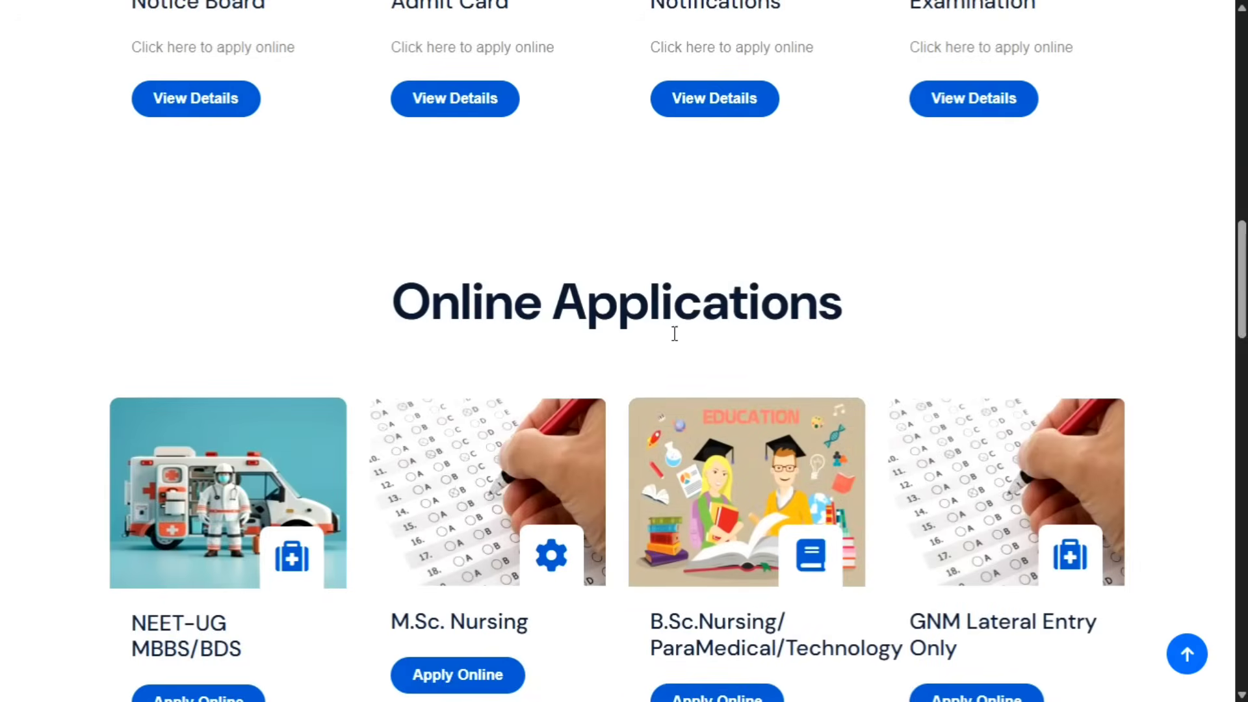
scroll(674, 332, "down", 5)
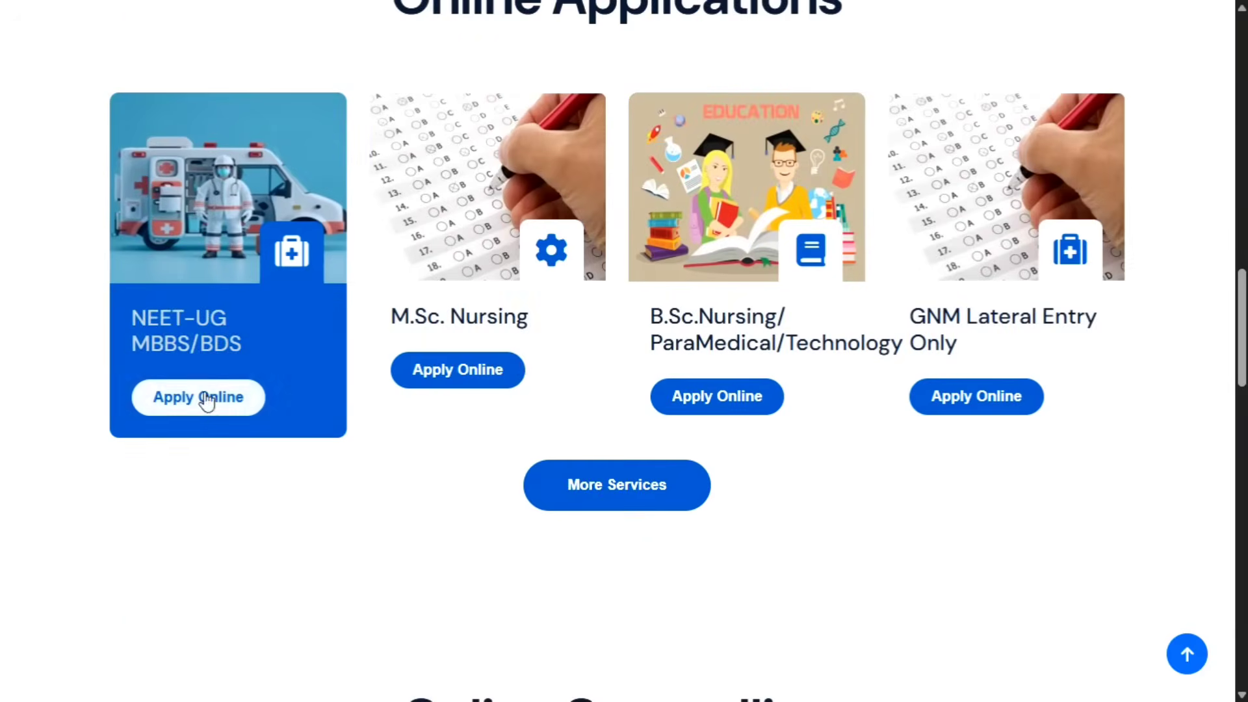
Step: Open the NEET-UG MBBS/BDS Apply Online page and start a new application
left_click(215, 411)
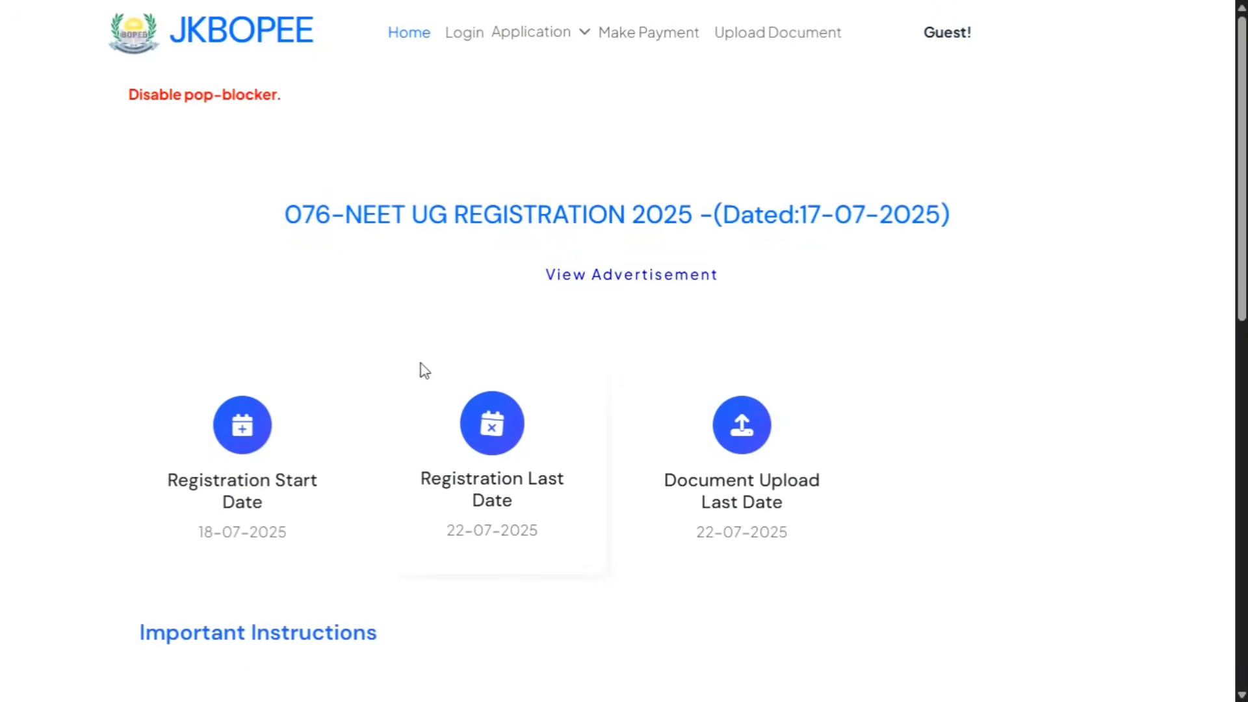
scroll(462, 370, "down", 12)
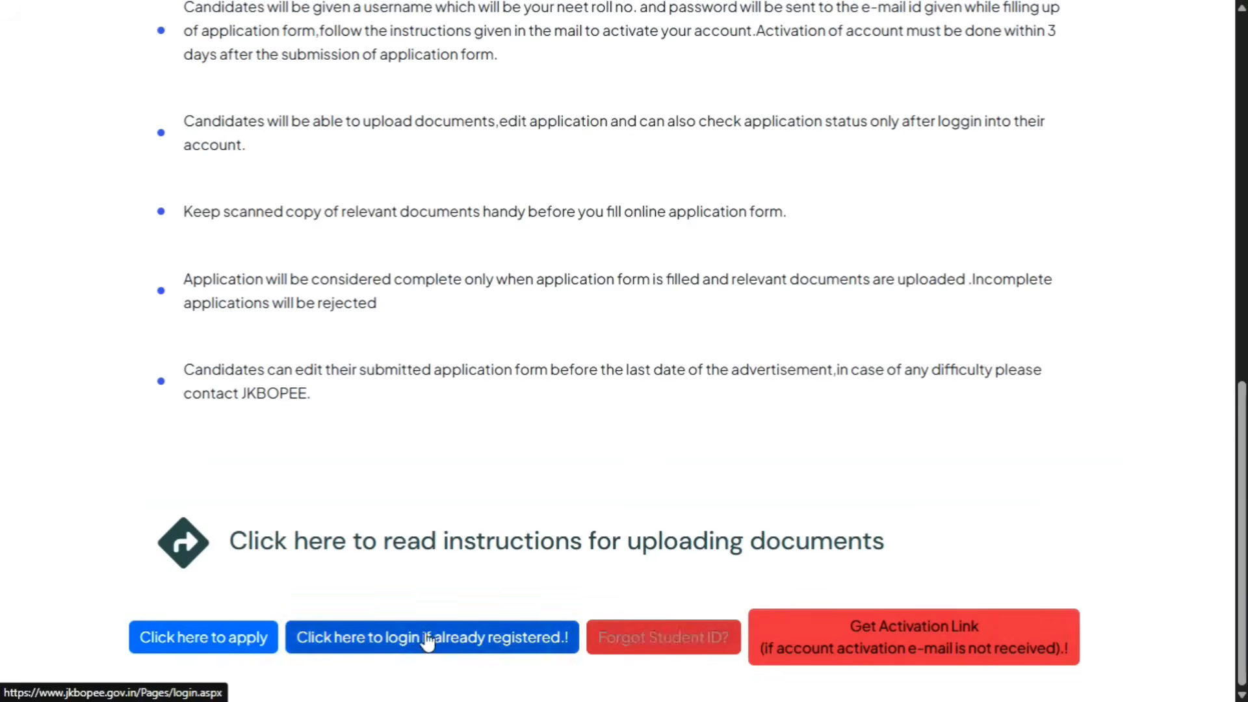
left_click(216, 648)
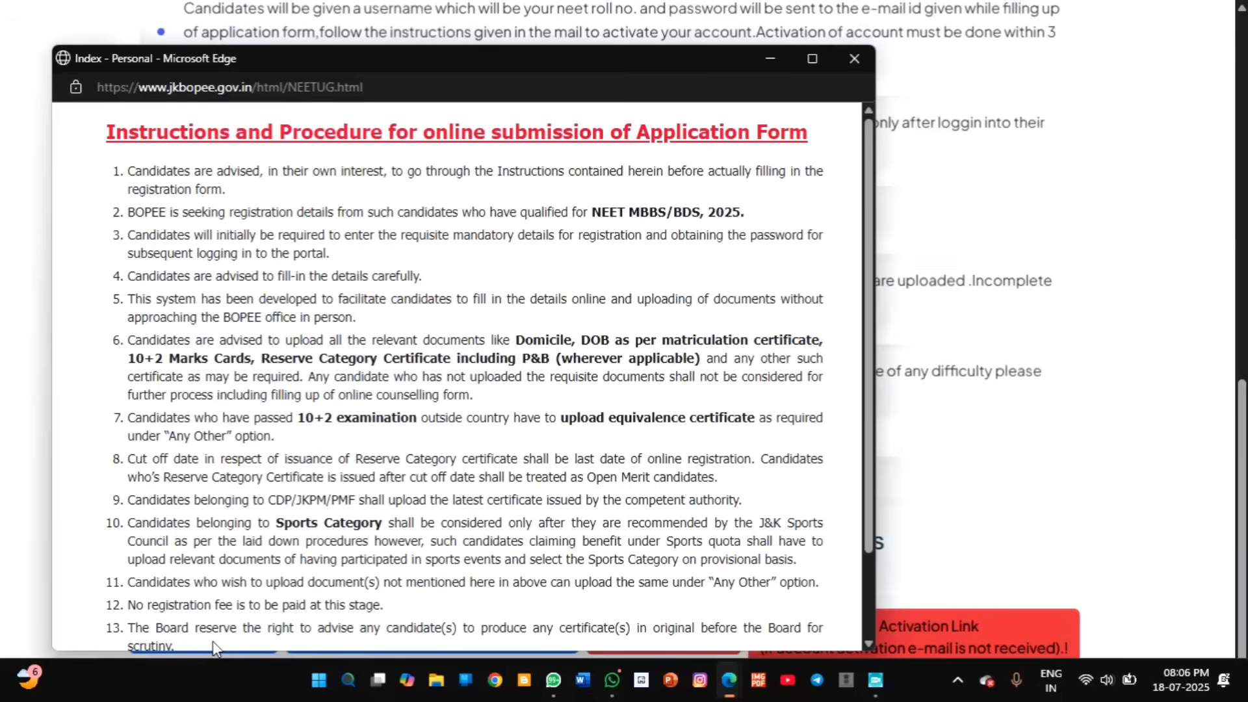
Step: Maximize the instructions window, tick 'I have read the instructions.' and apply
left_click(812, 58)
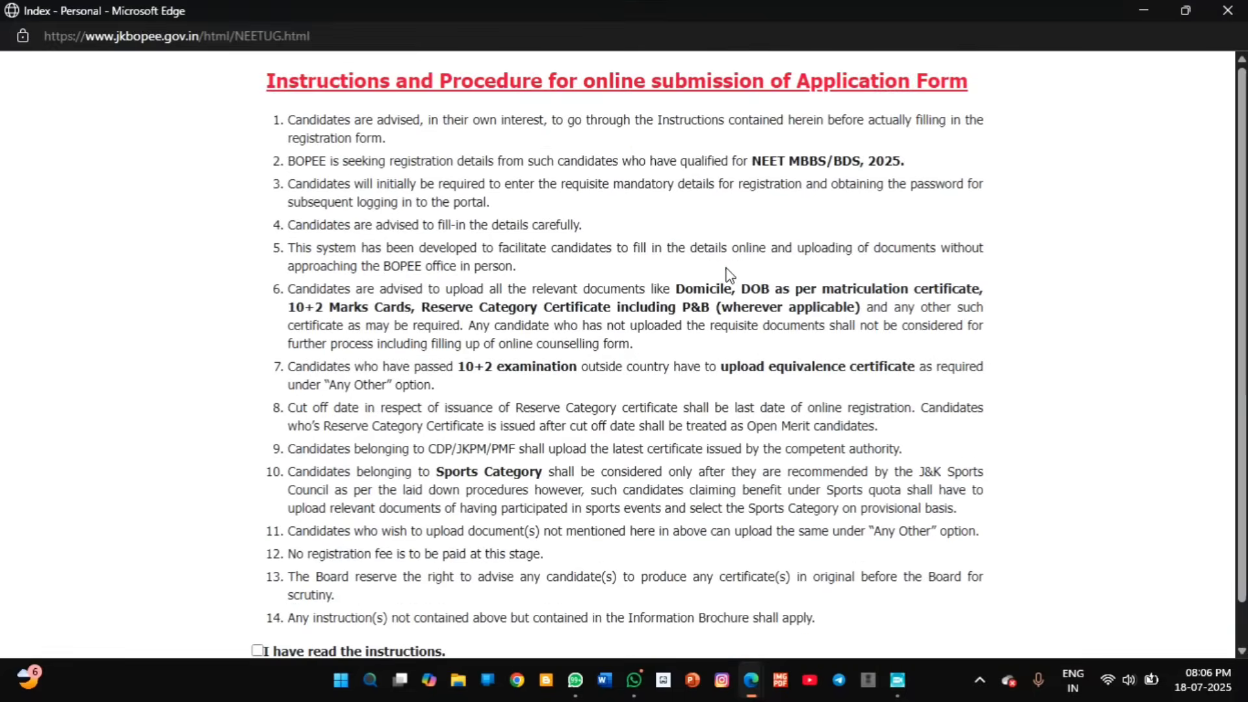
scroll(628, 319, "down", 2)
left_click(258, 606)
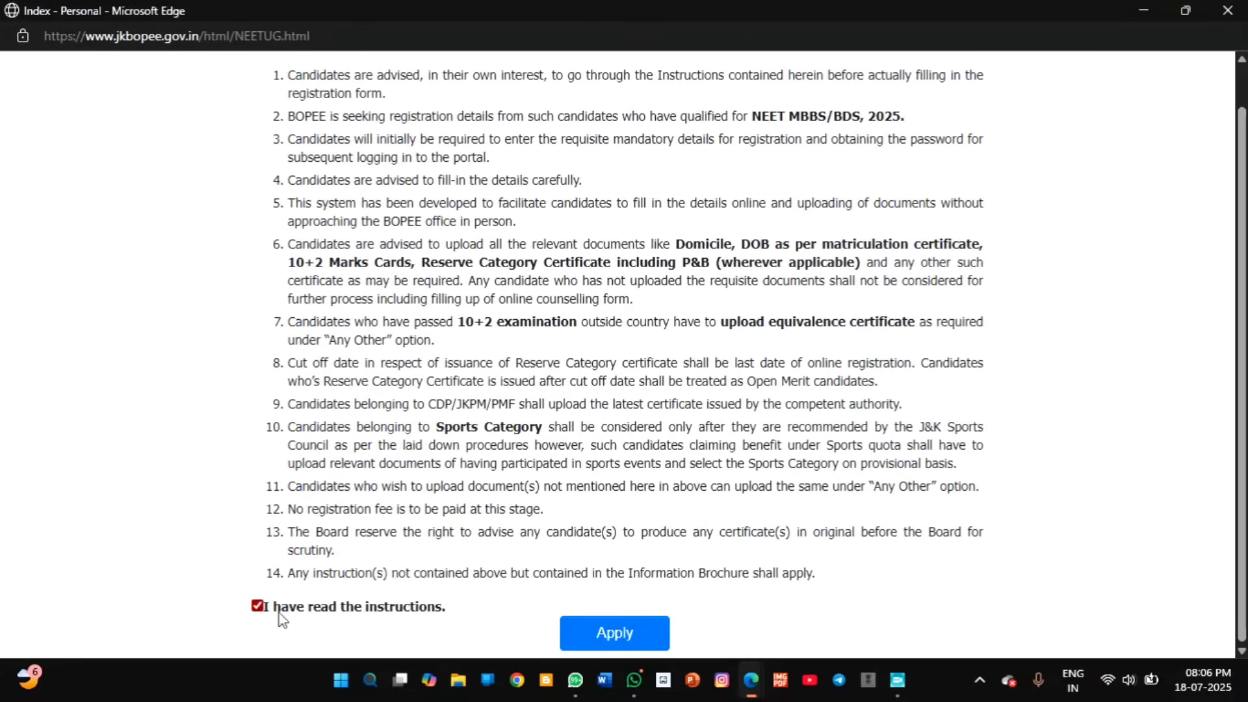
left_click(652, 626)
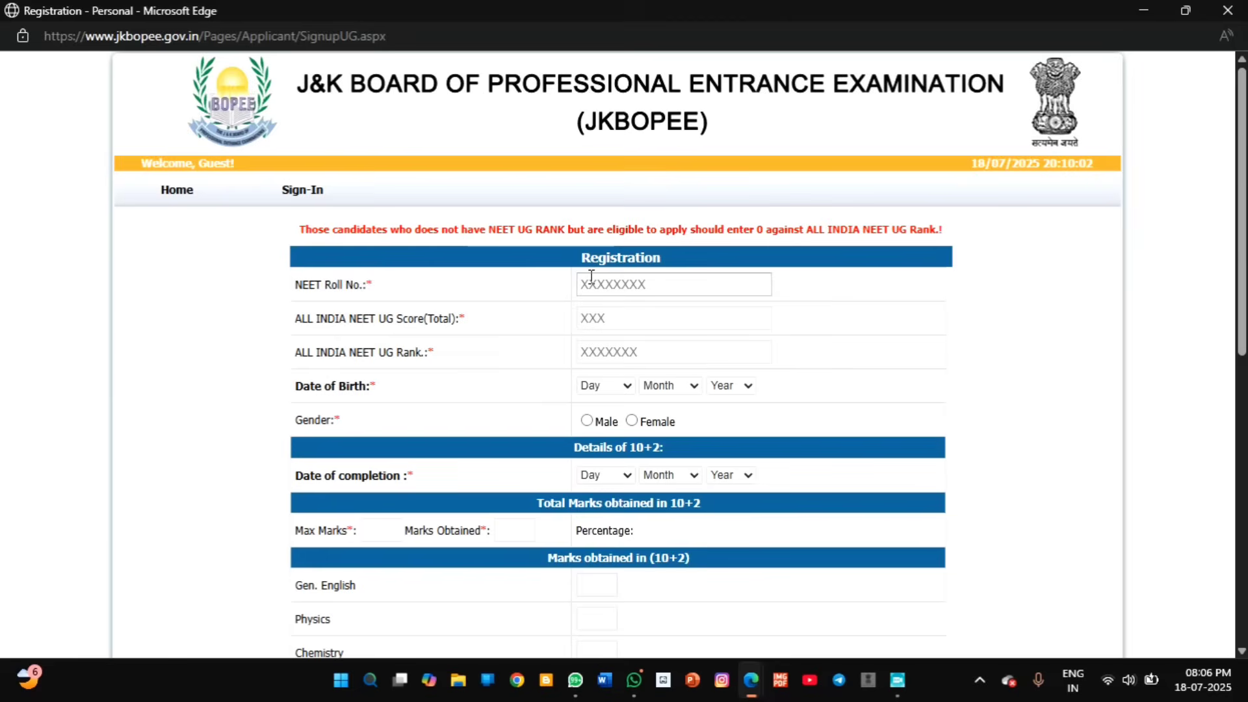
Step: Review the NEET Roll No., NEET UG Score and All India NEET UG Rank fields
triple_click(393, 290)
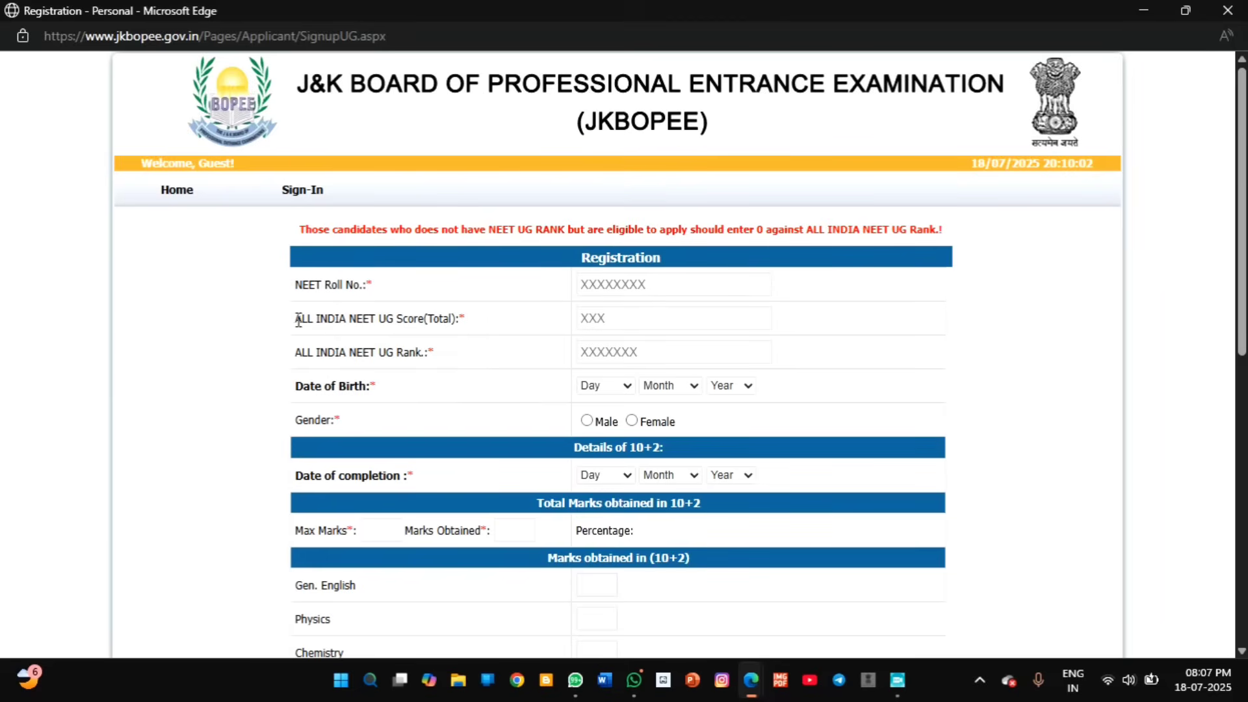
left_click_drag(296, 318, 473, 329)
left_click(572, 329)
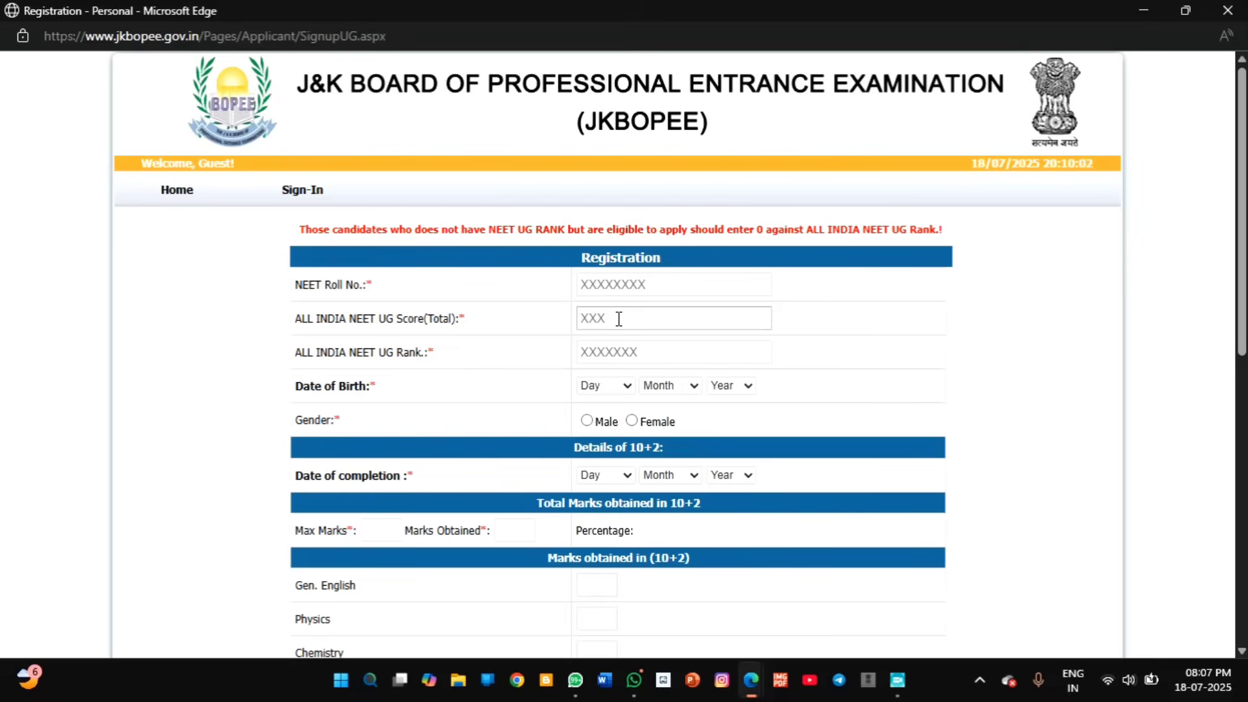
left_click_drag(482, 373, 289, 364)
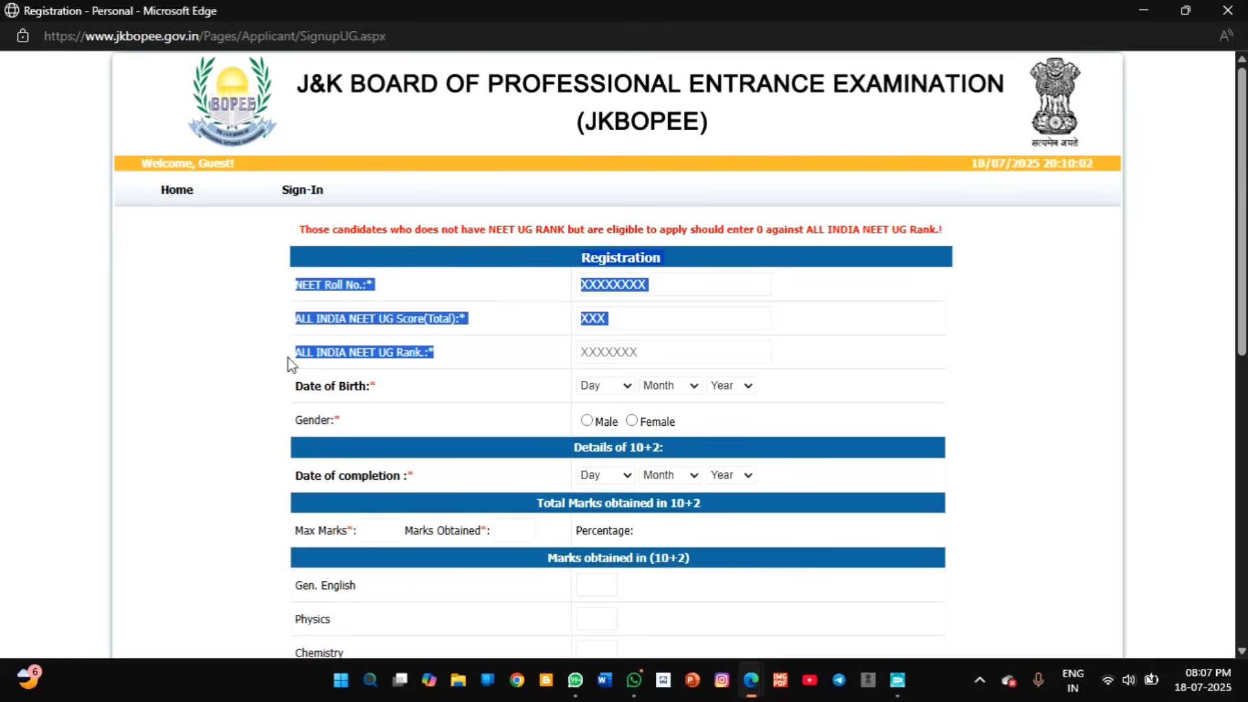
left_click(496, 368)
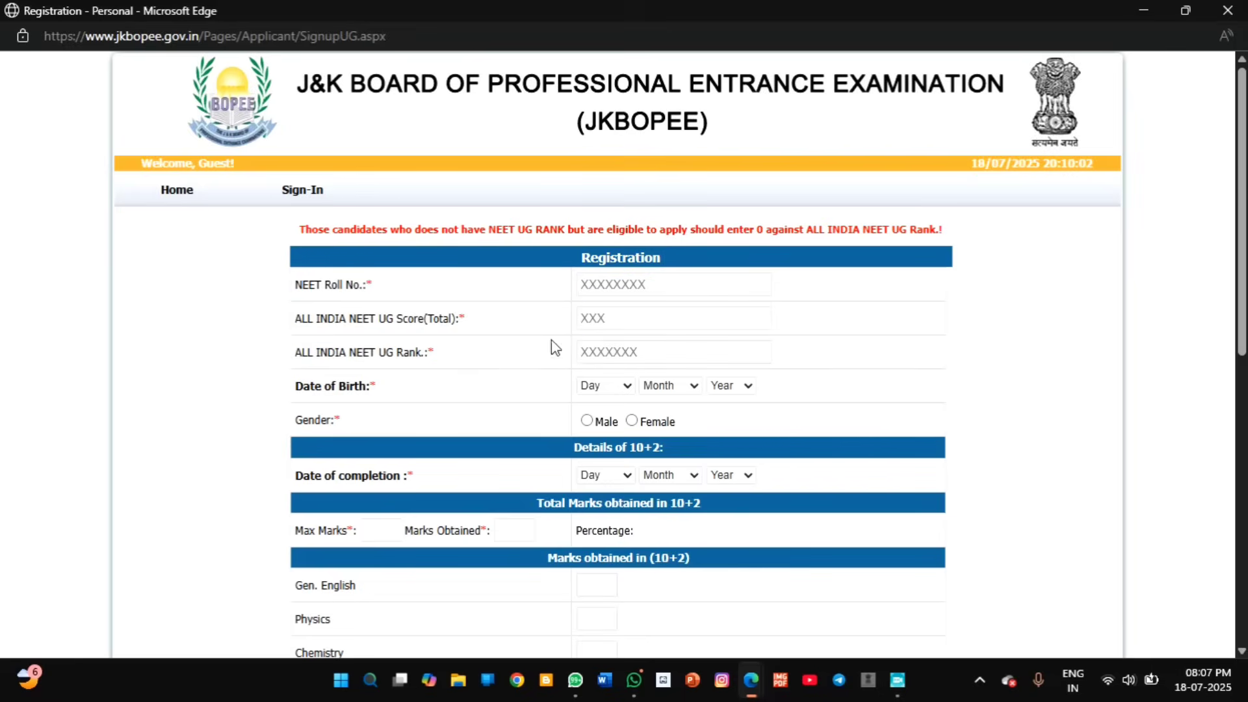
triple_click(368, 351)
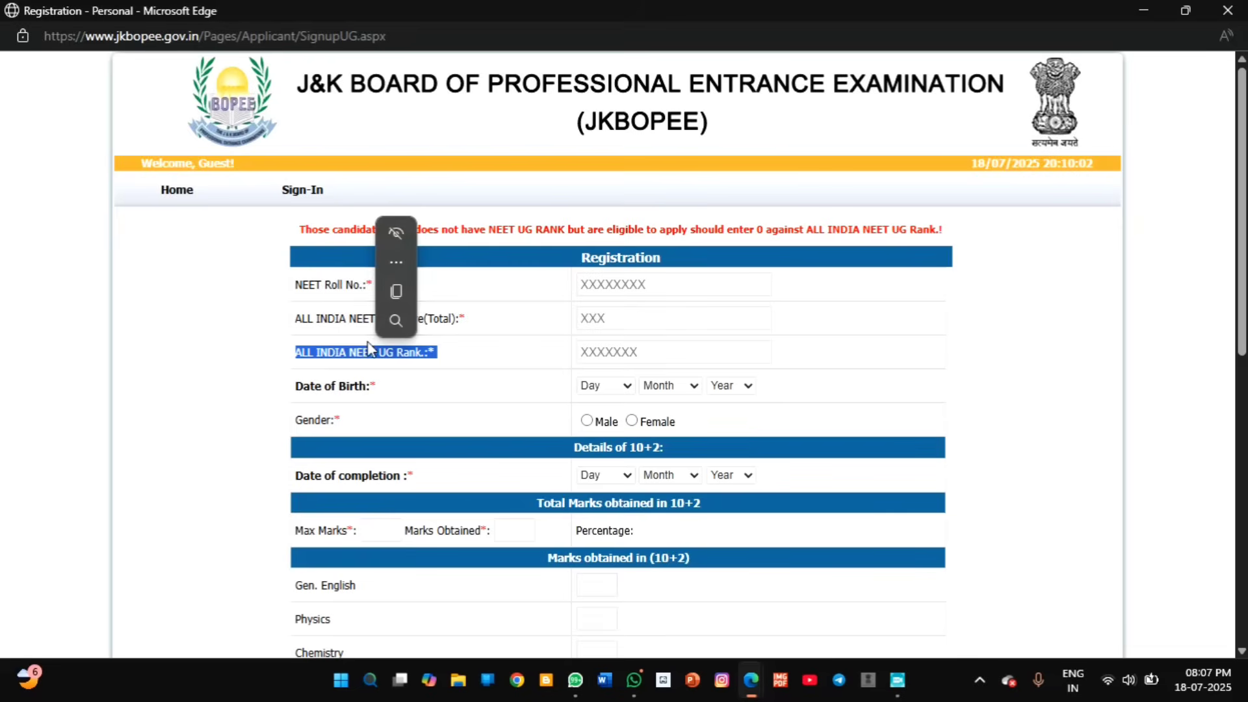
left_click(354, 385)
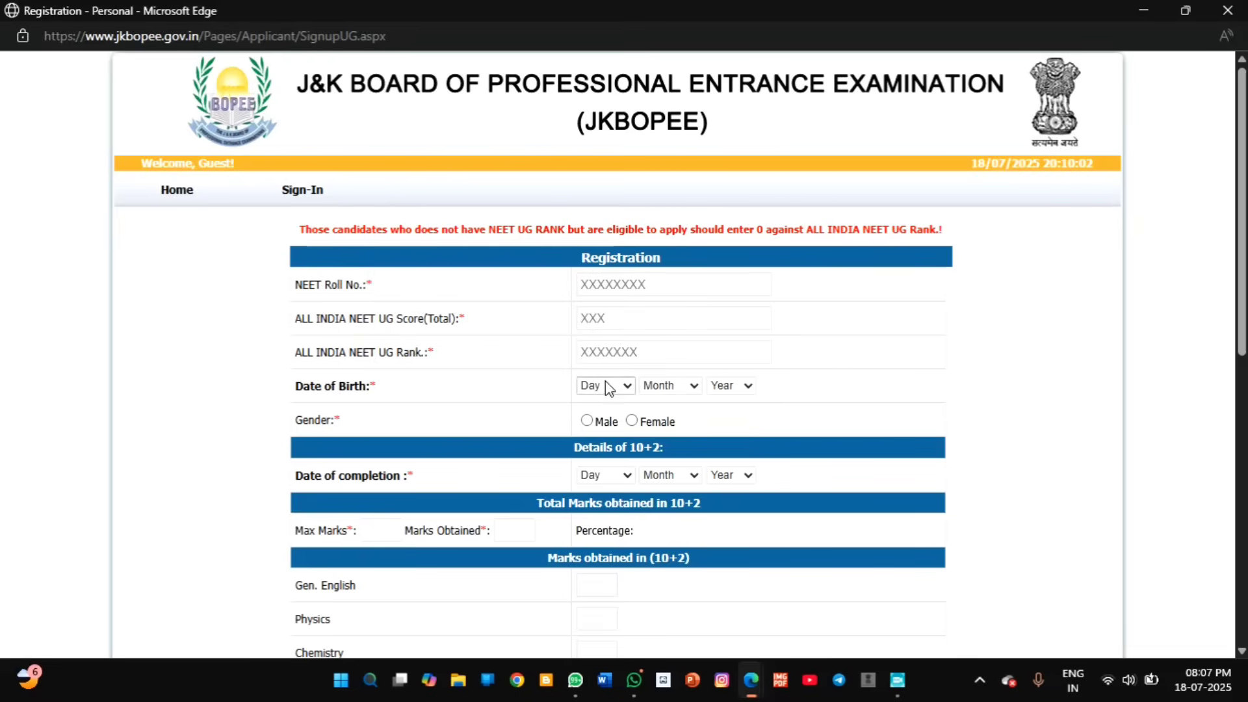
Step: Choose Female for the applicant's gender on the registration form
left_click(745, 388)
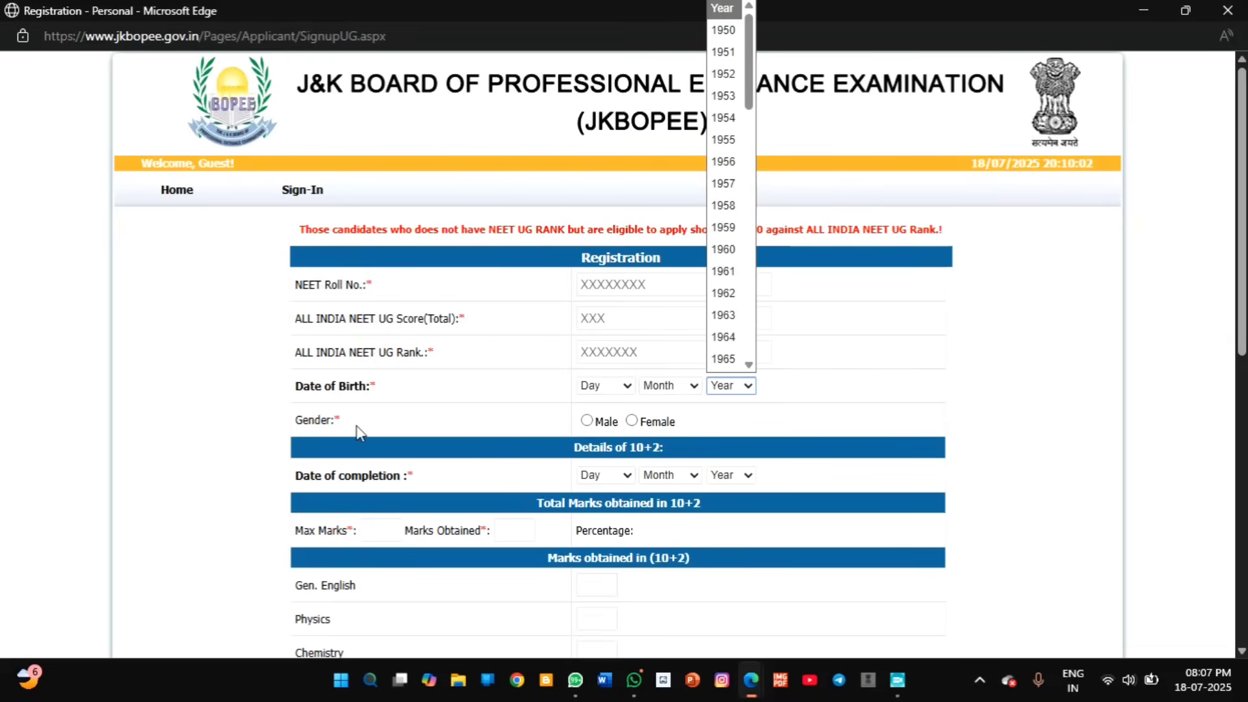
left_click(588, 420)
left_click(634, 422)
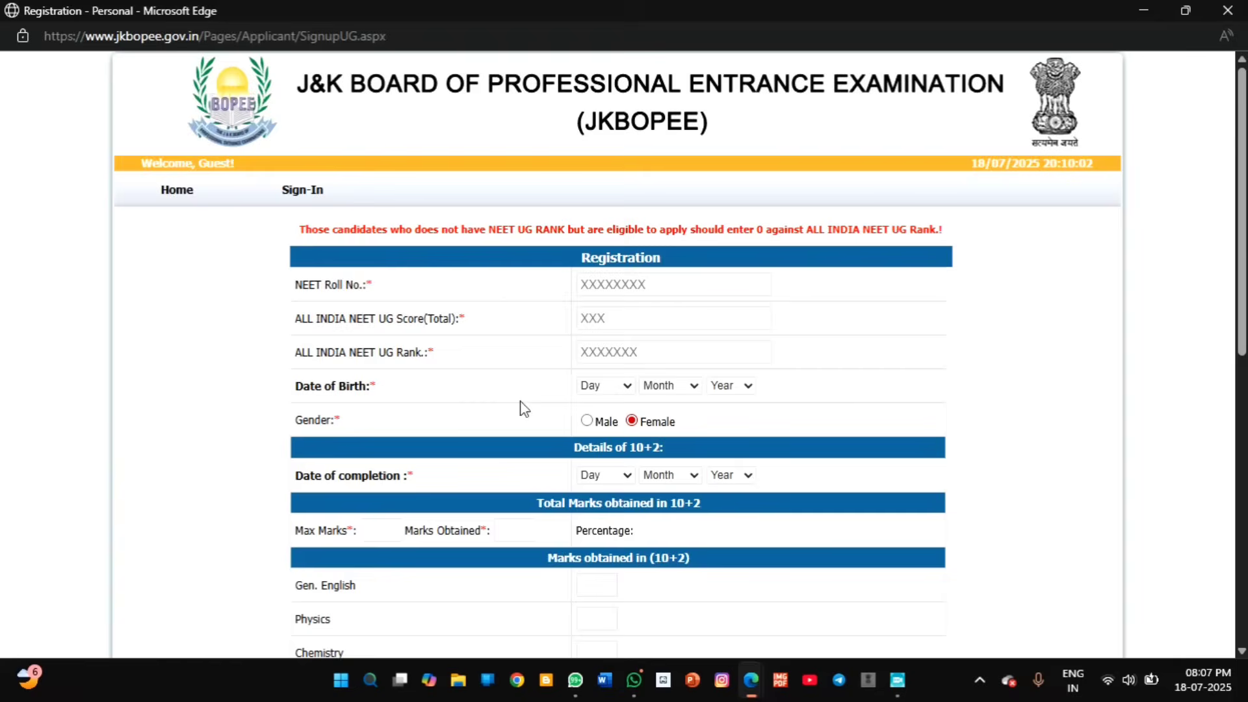
scroll(526, 407, "down", 5)
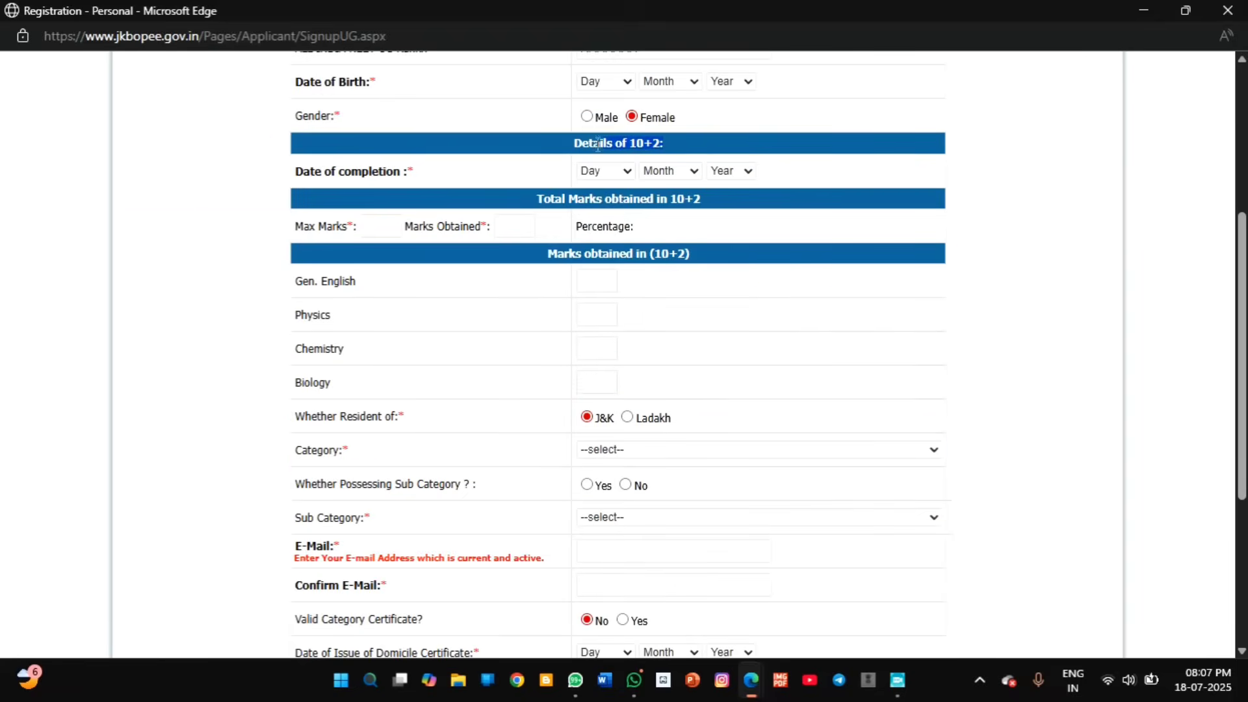
Step: Enter 10+2 Max Marks 500 and Marks Obtained 460, giving 92.00 percent
left_click_drag(413, 173, 298, 186)
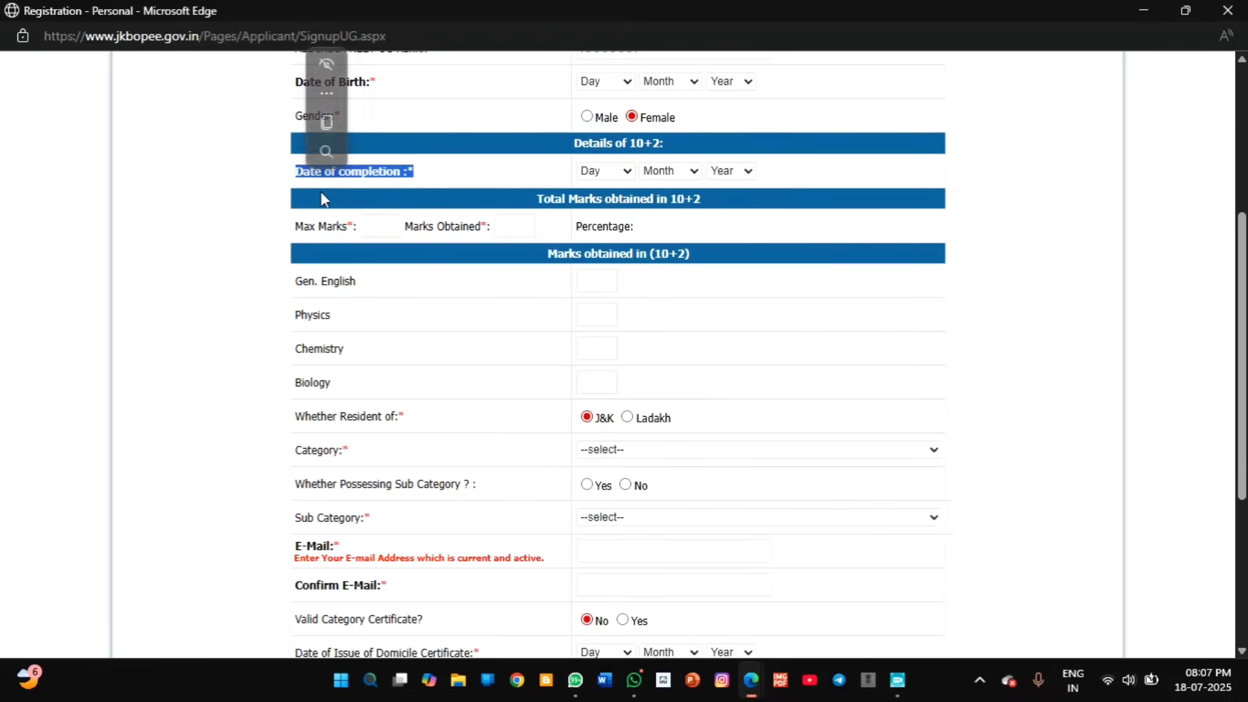
left_click(503, 182)
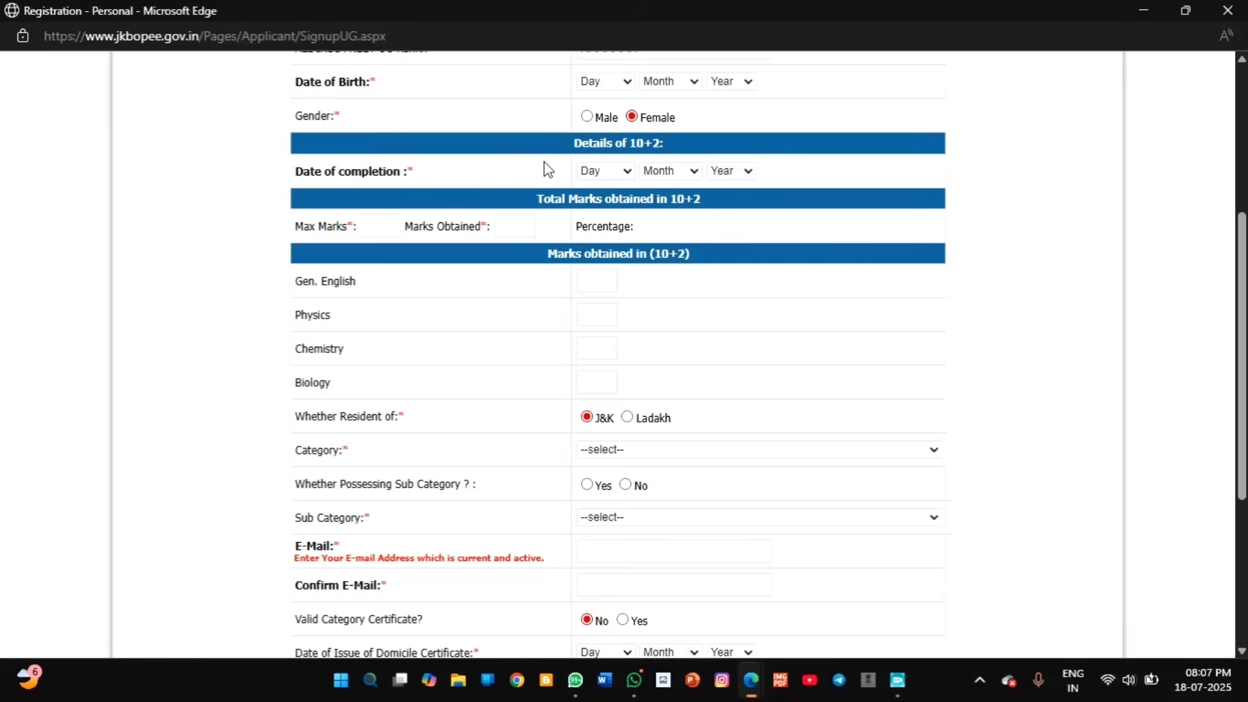
left_click(382, 225)
type("500")
left_click(497, 225)
type("460")
left_click_drag(656, 231, 660, 239)
Step: Review the listed subjects: Gen. English, Physics, Chemistry and Biology
left_click_drag(367, 286, 273, 280)
left_click_drag(368, 286, 297, 315)
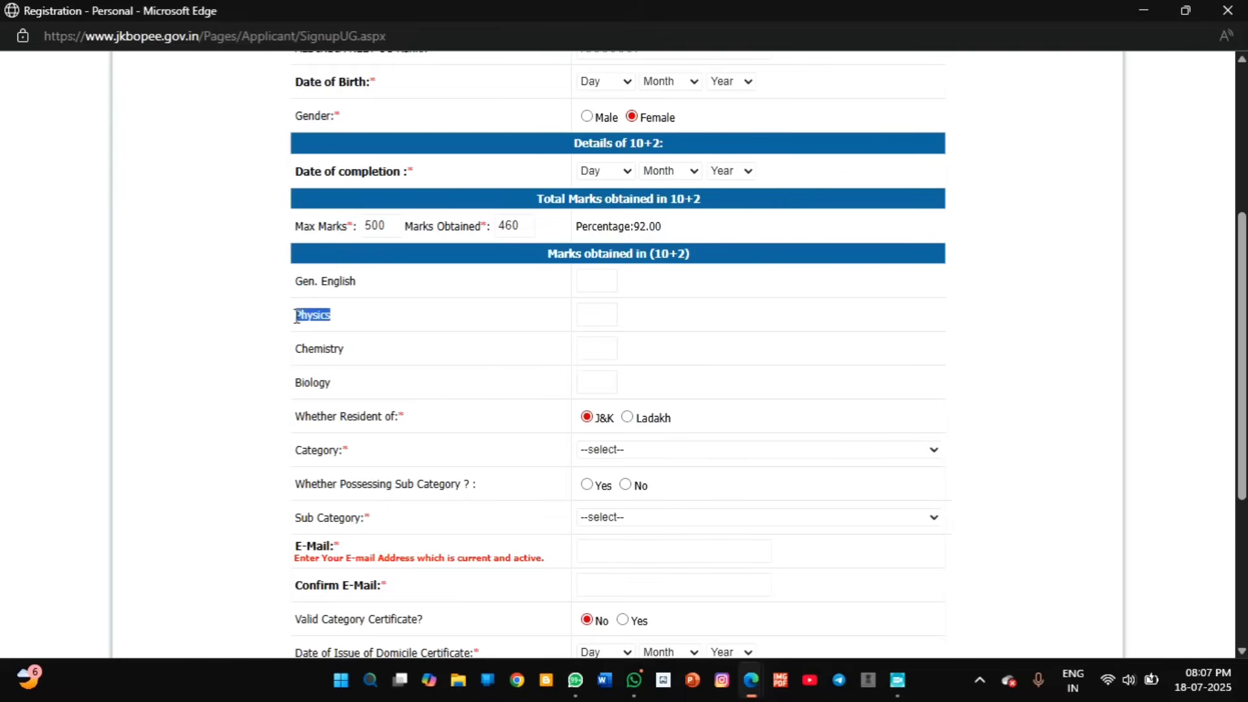
left_click_drag(351, 352, 296, 351)
left_click_drag(338, 389, 286, 385)
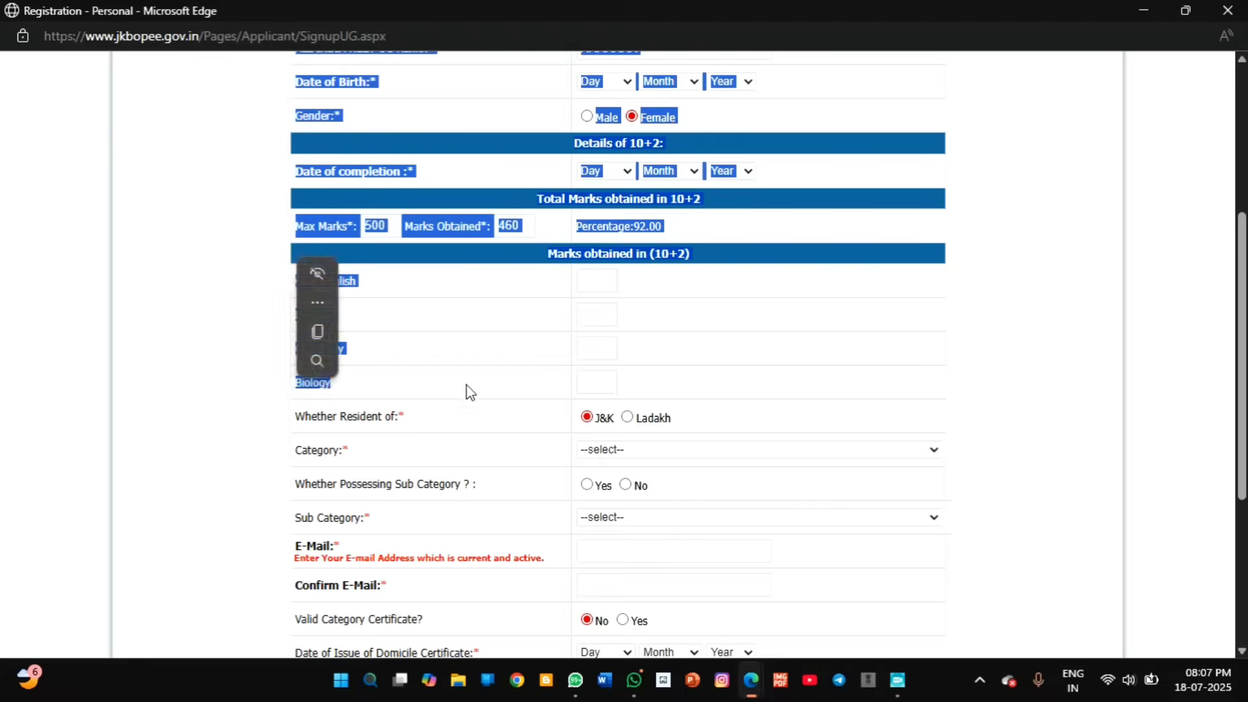
left_click(467, 388)
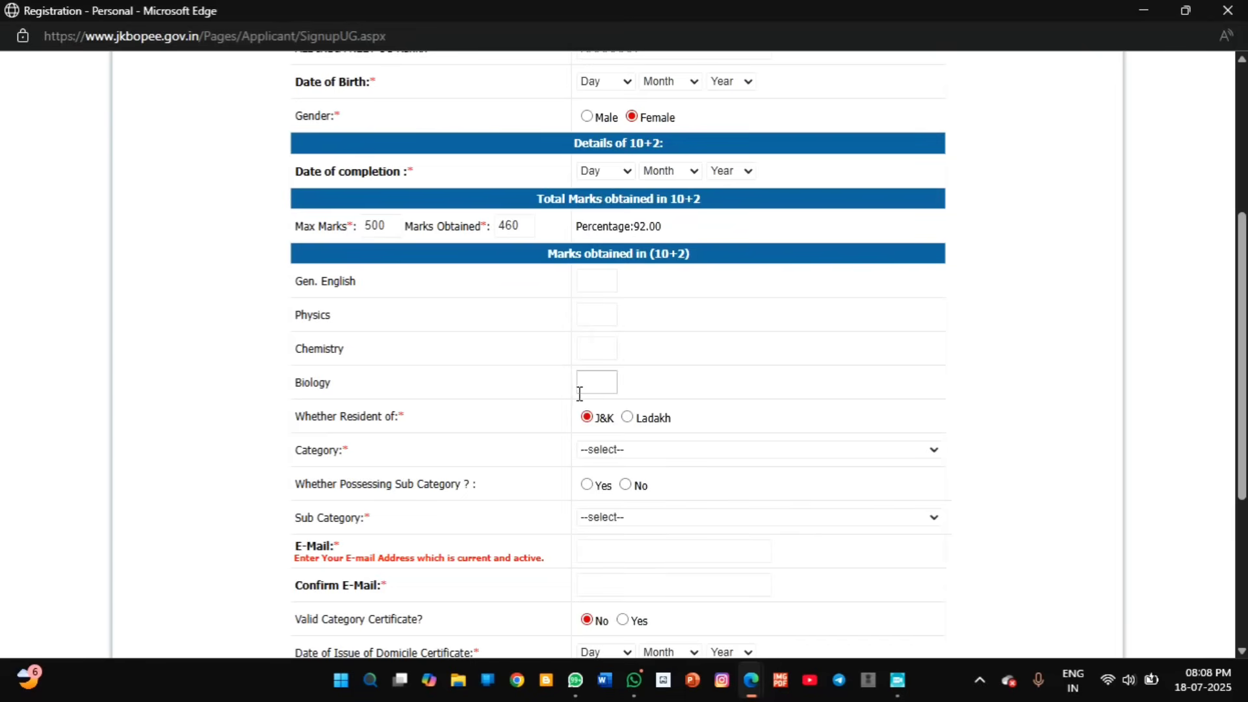
Step: Set the state of residence to J&K and look through the category list
left_click_drag(399, 421, 315, 427)
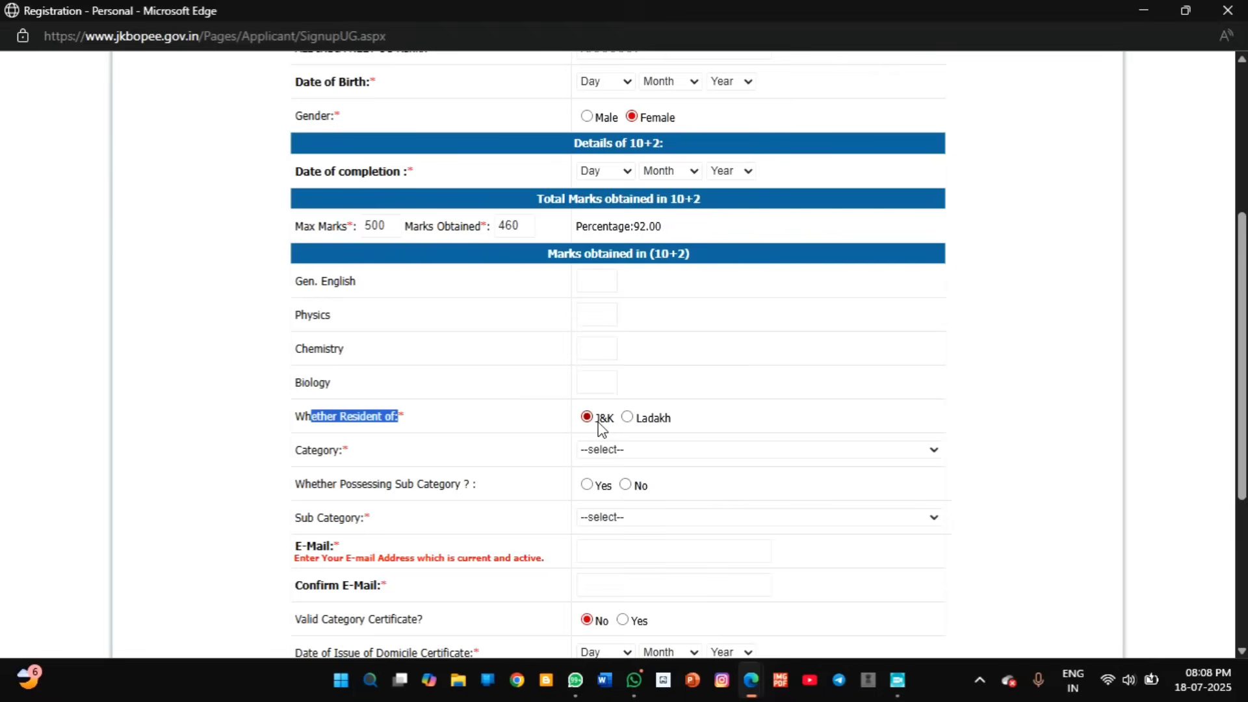
left_click(631, 419)
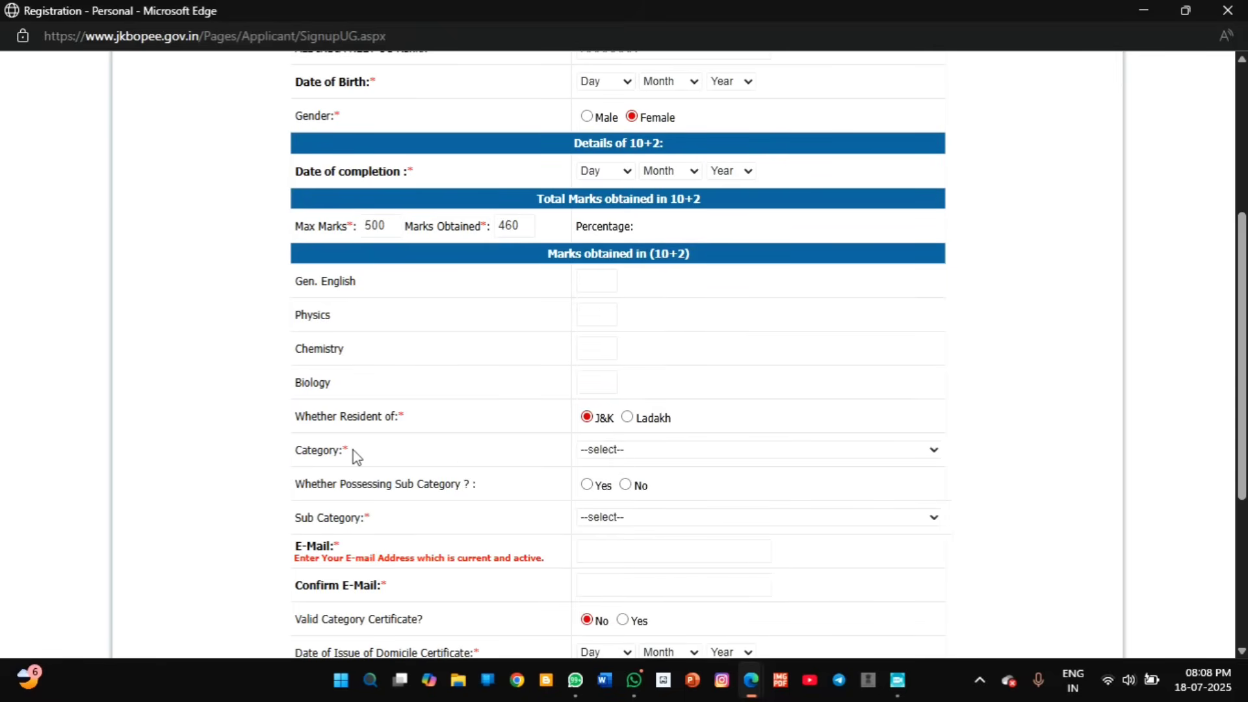
left_click(592, 451)
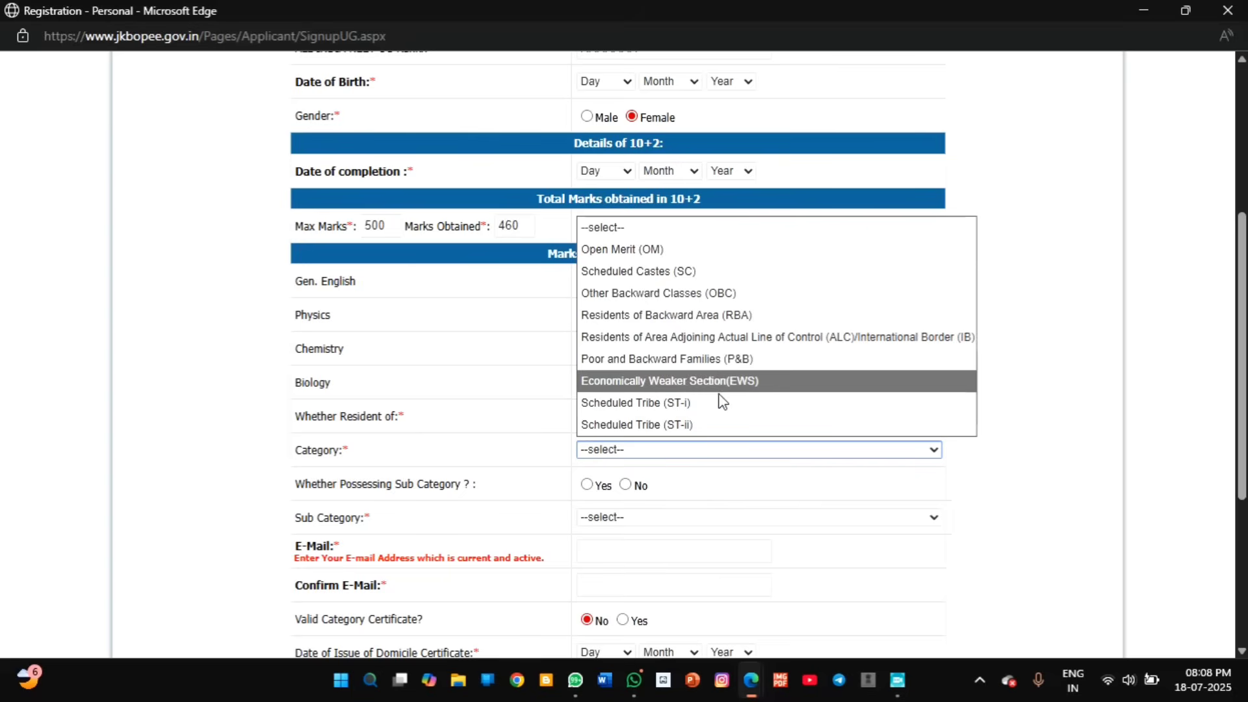
left_click(471, 410)
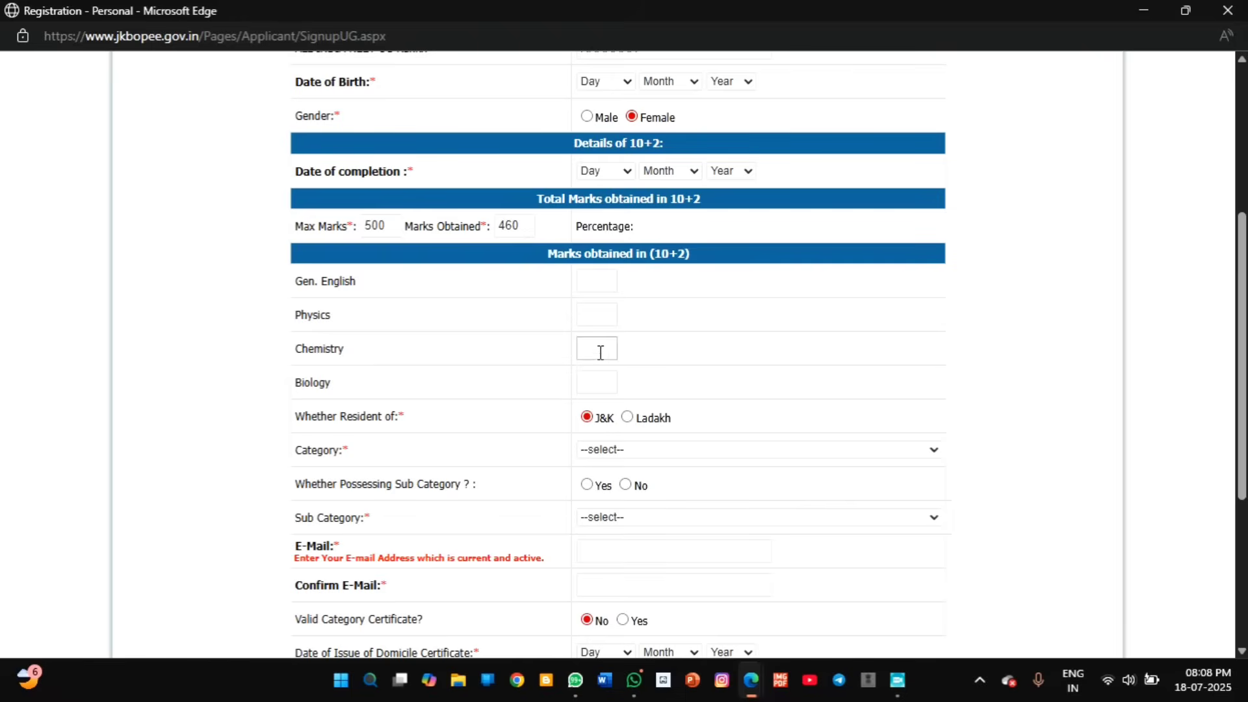
Step: Try Yes and browse the sub-category list, then answer No to possessing a sub category
left_click_drag(411, 497, 481, 490)
left_click(591, 487)
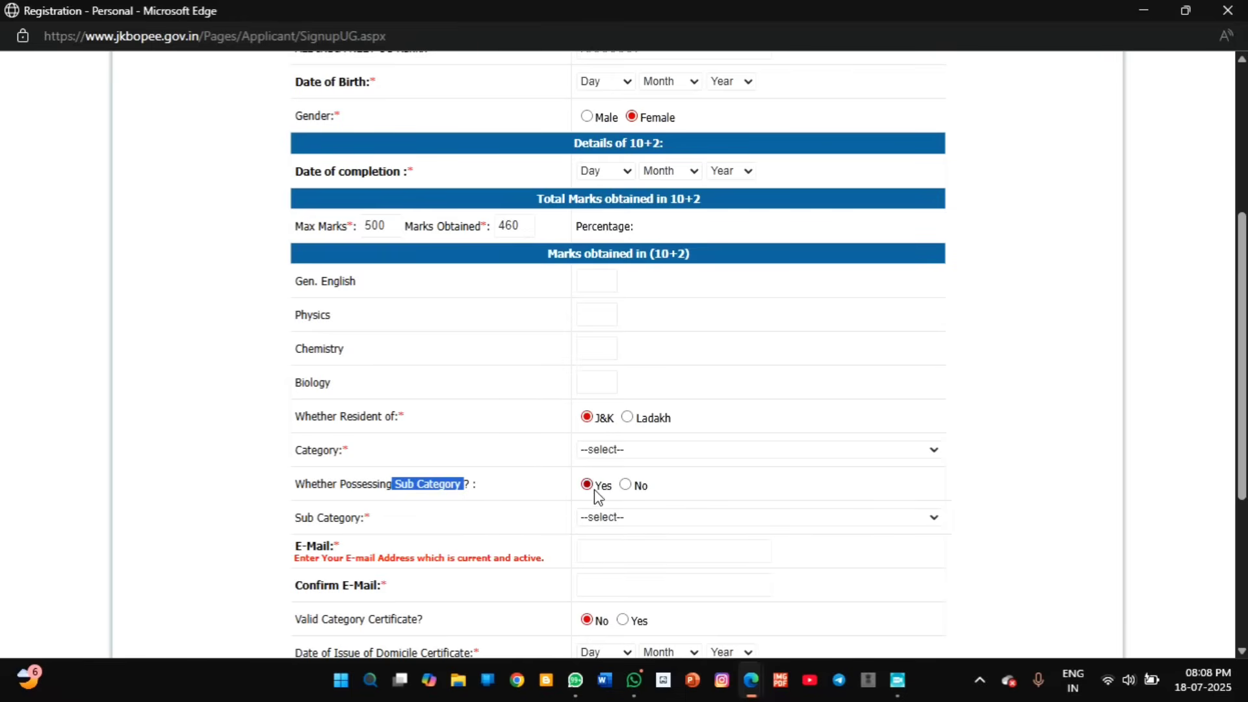
left_click(619, 524)
scroll(858, 374, "down", 5)
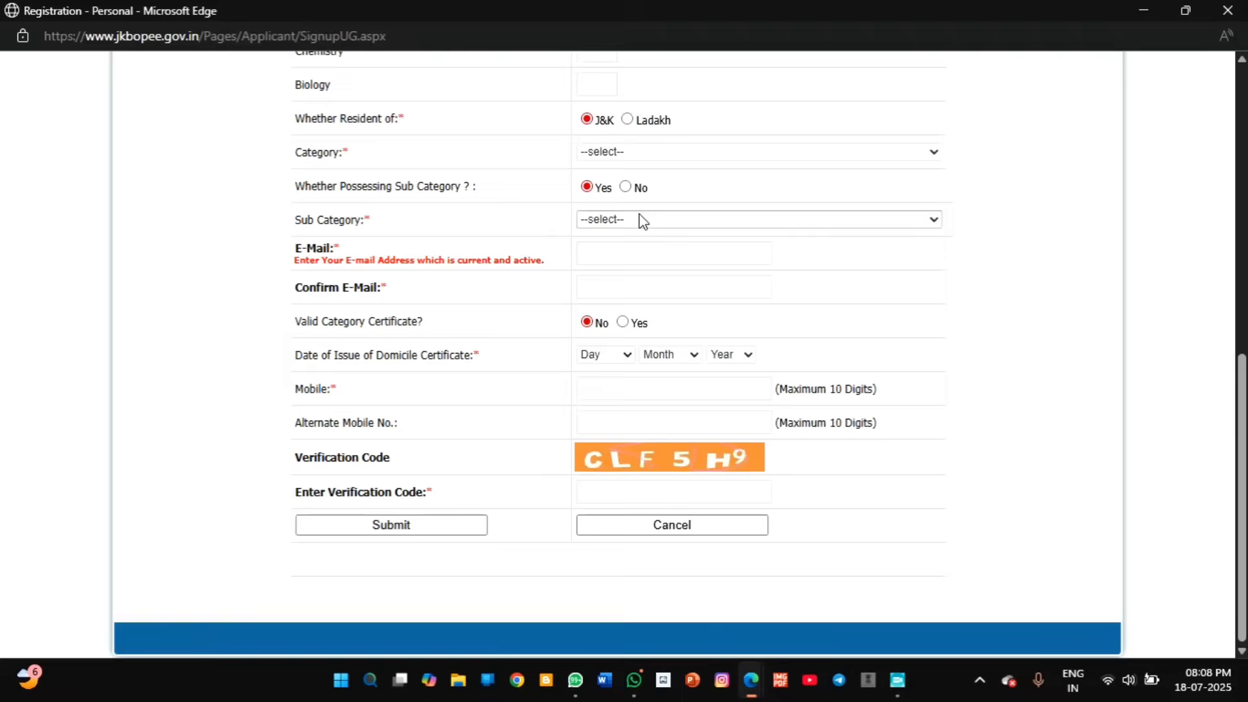
left_click(624, 222)
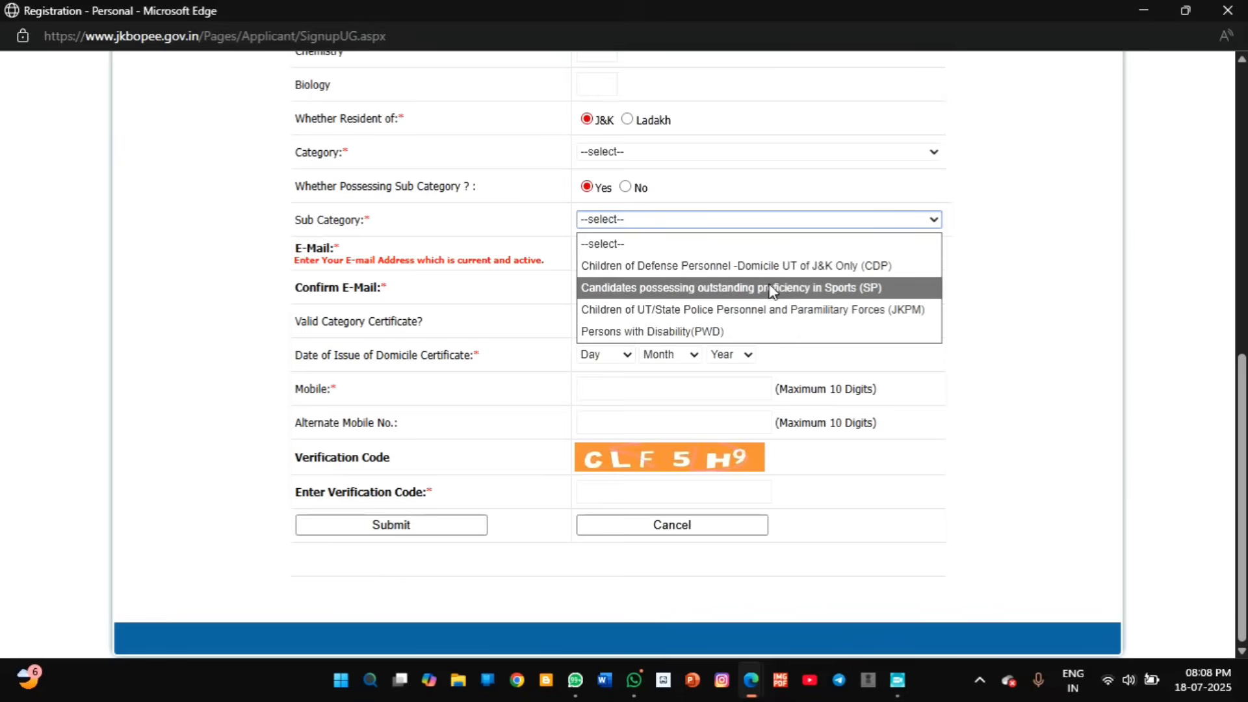
left_click(627, 189)
left_click(626, 189)
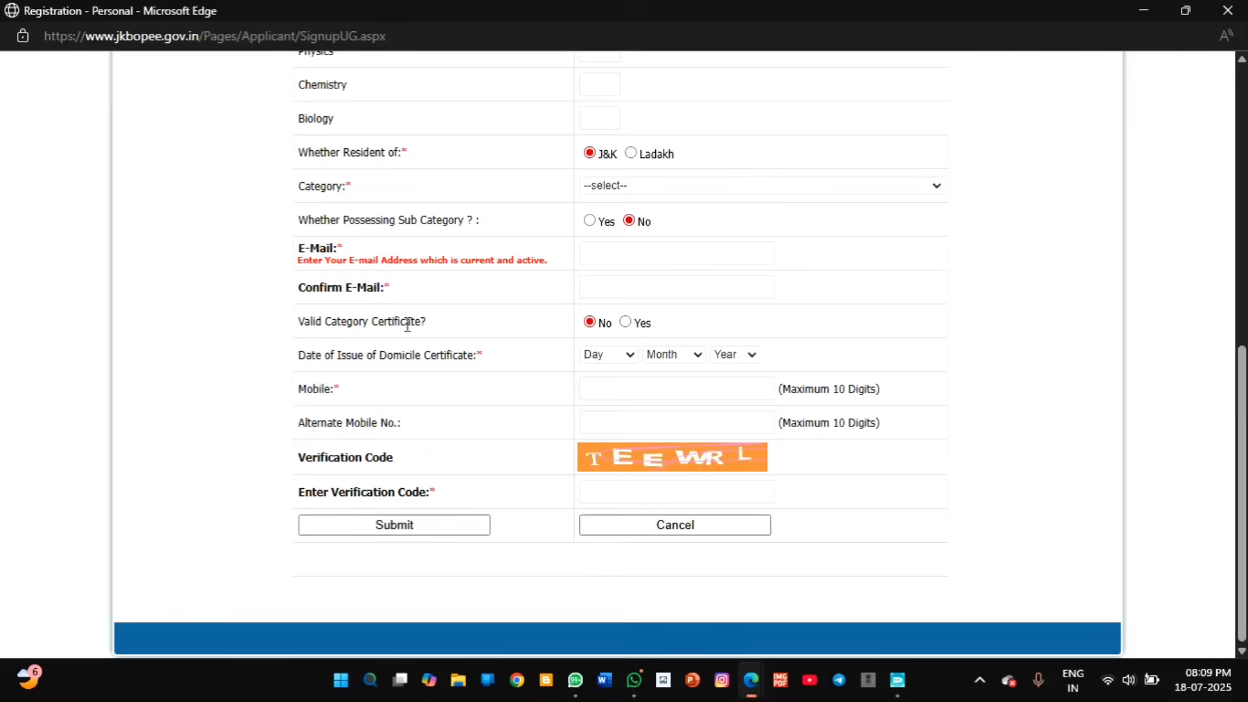
Step: Answer Yes to having a valid category certificate and review the domicile date and verification code rows
left_click_drag(426, 322, 364, 331)
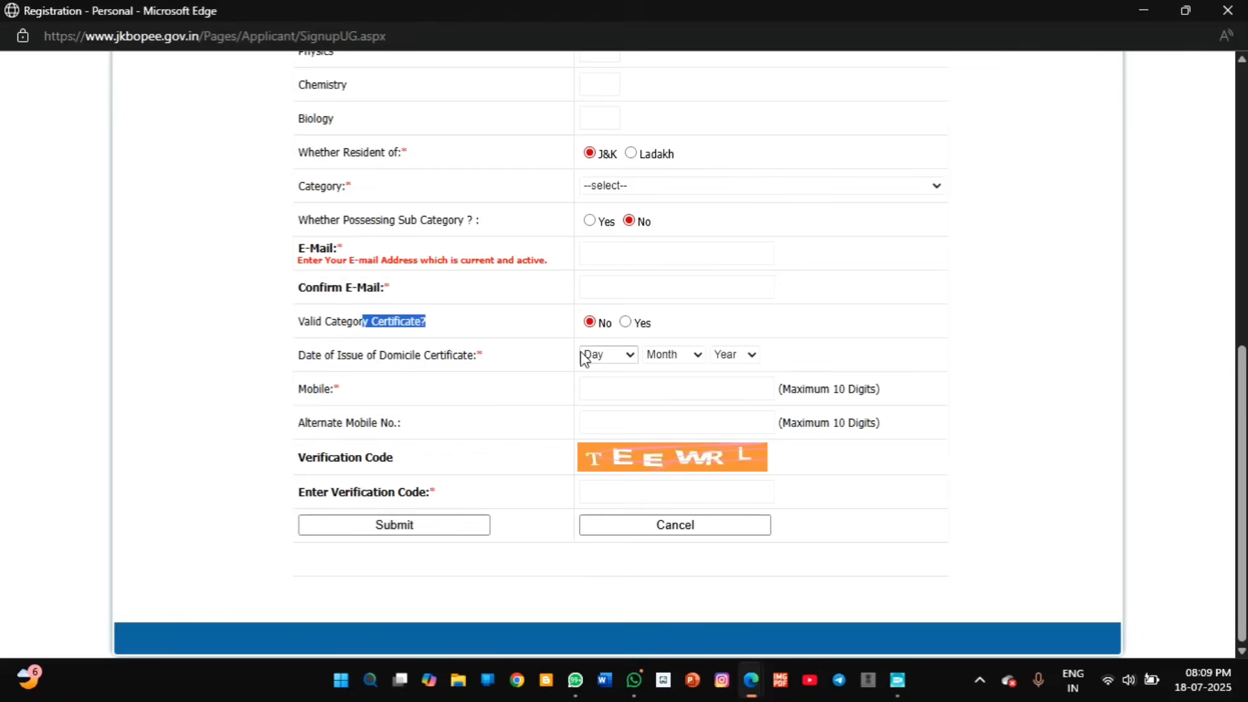
left_click(626, 323)
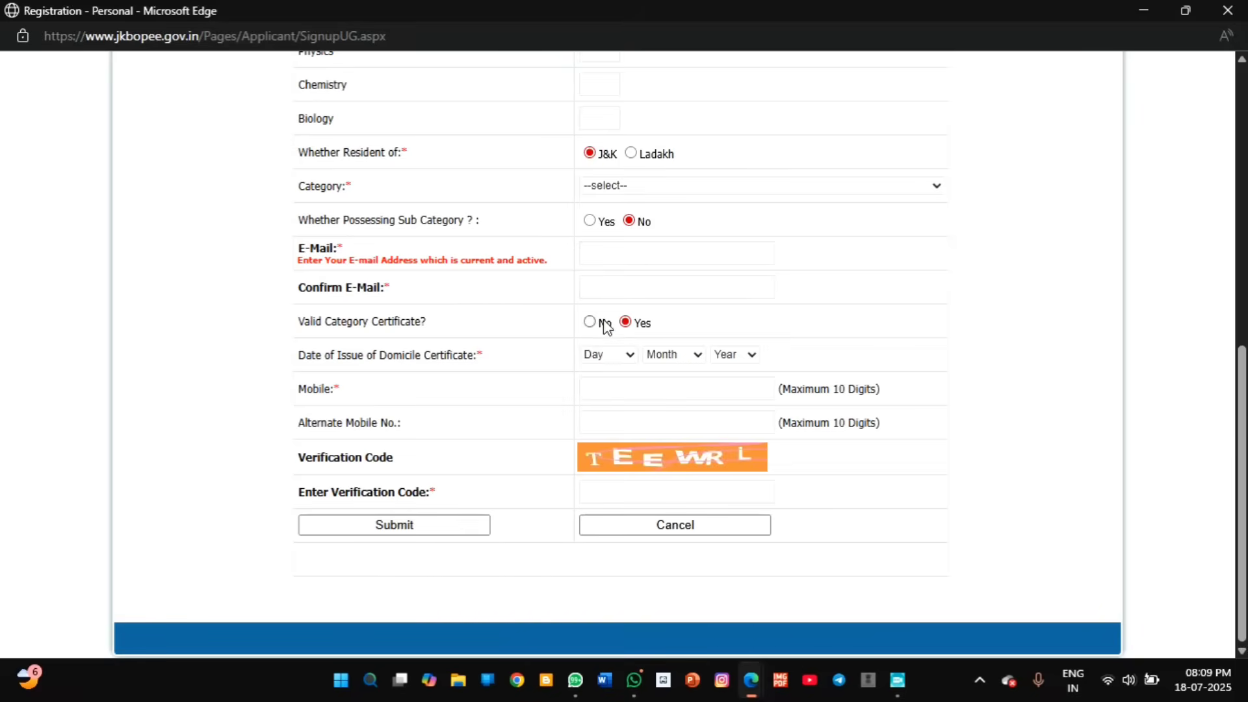
left_click_drag(479, 356, 326, 356)
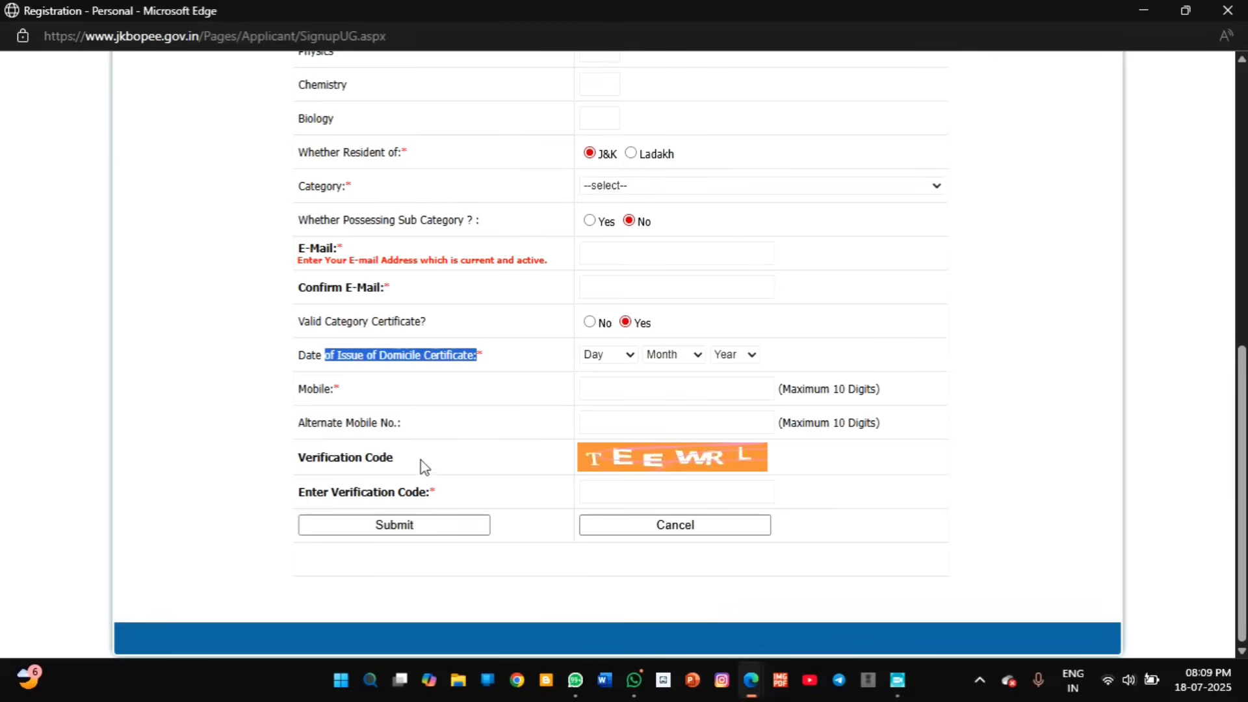
left_click_drag(388, 458, 300, 458)
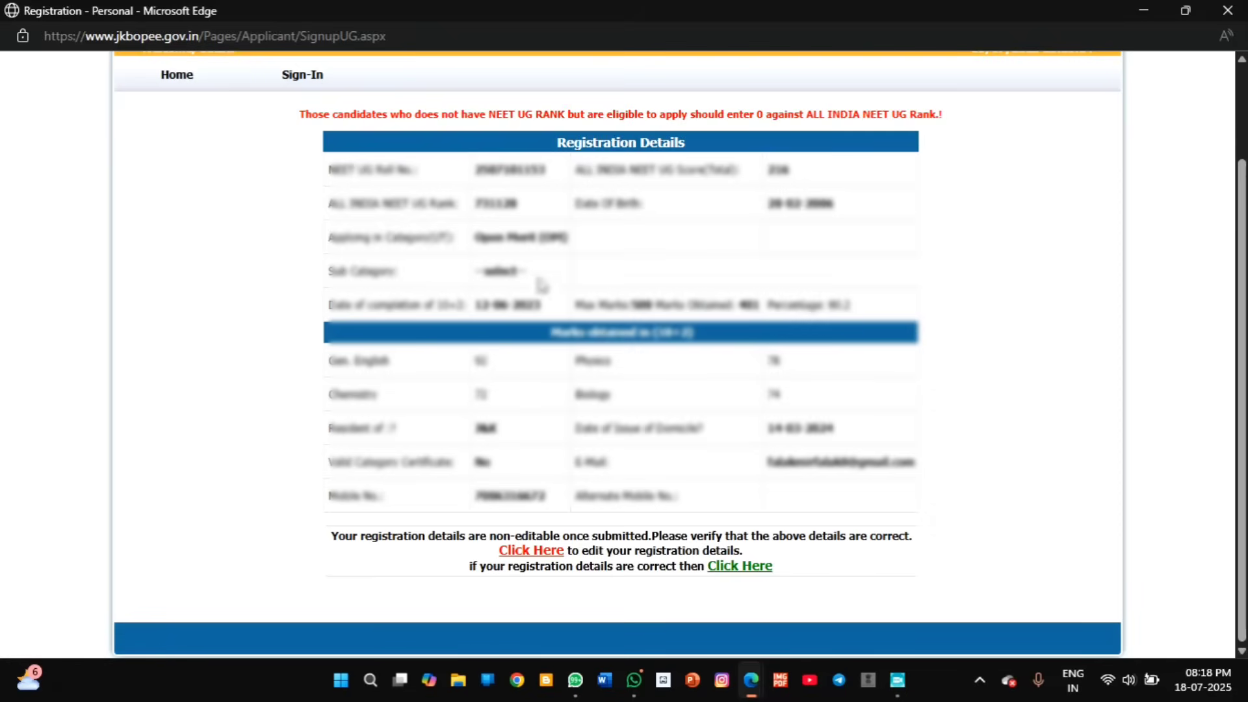
Step: Confirm the registration details are correct via the green Click Here link
left_click(741, 568)
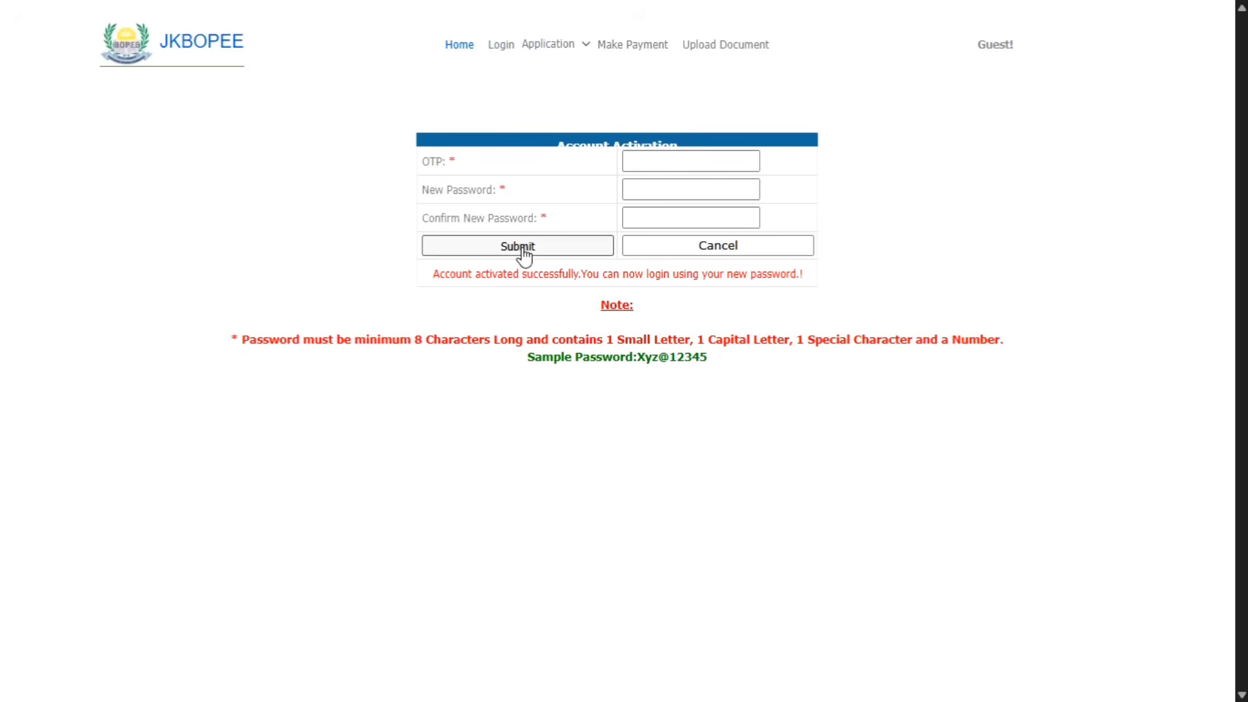
Step: Log in with the saved username, the account password and the displayed captcha code
left_click(499, 46)
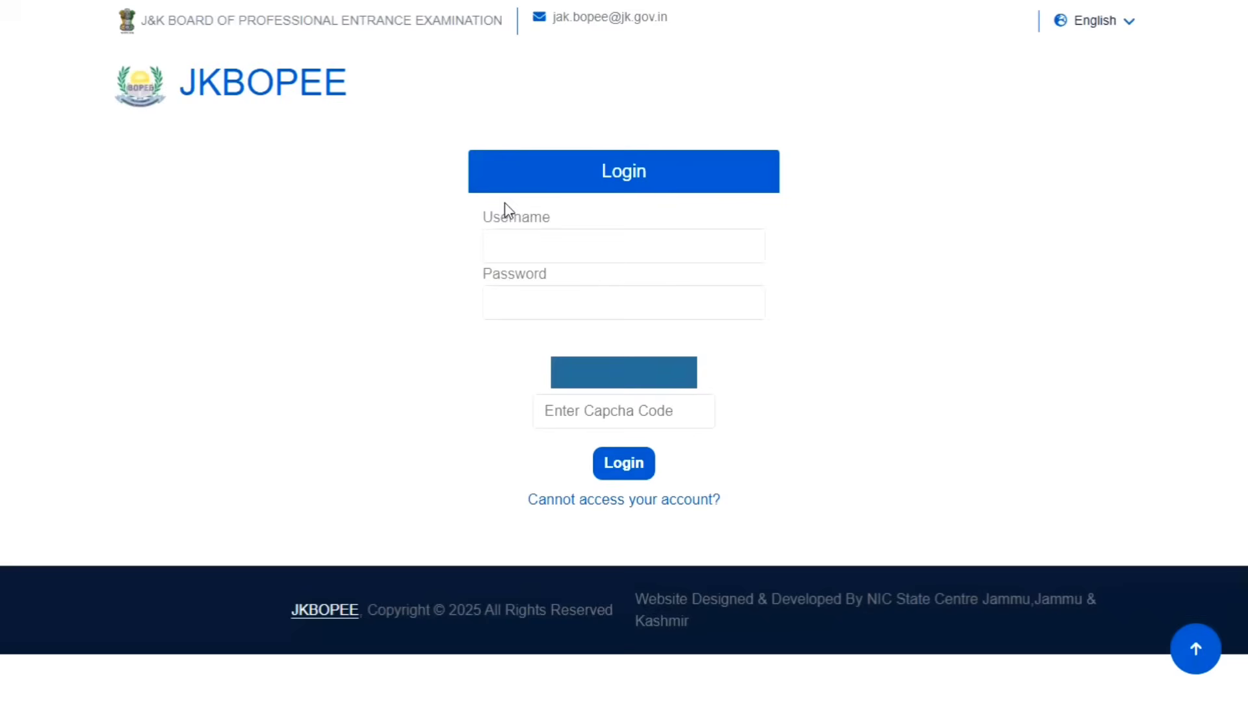
left_click(538, 242)
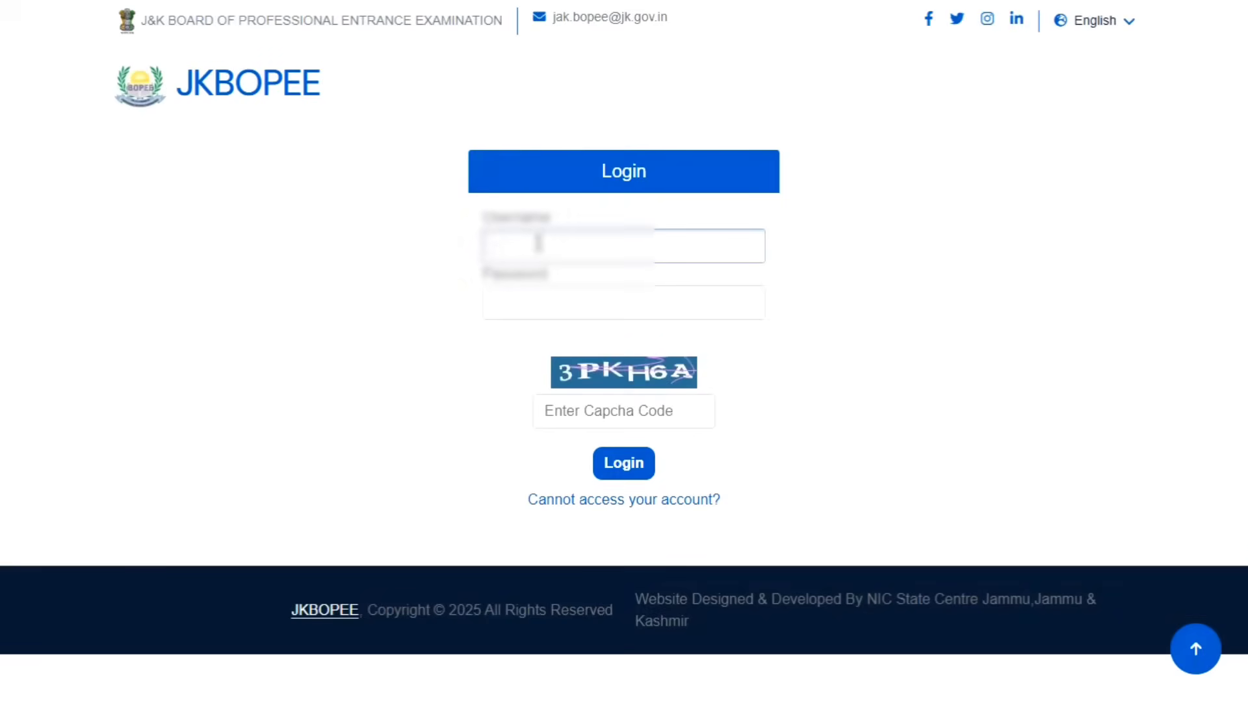
key("ctrl+v")
left_click(536, 306)
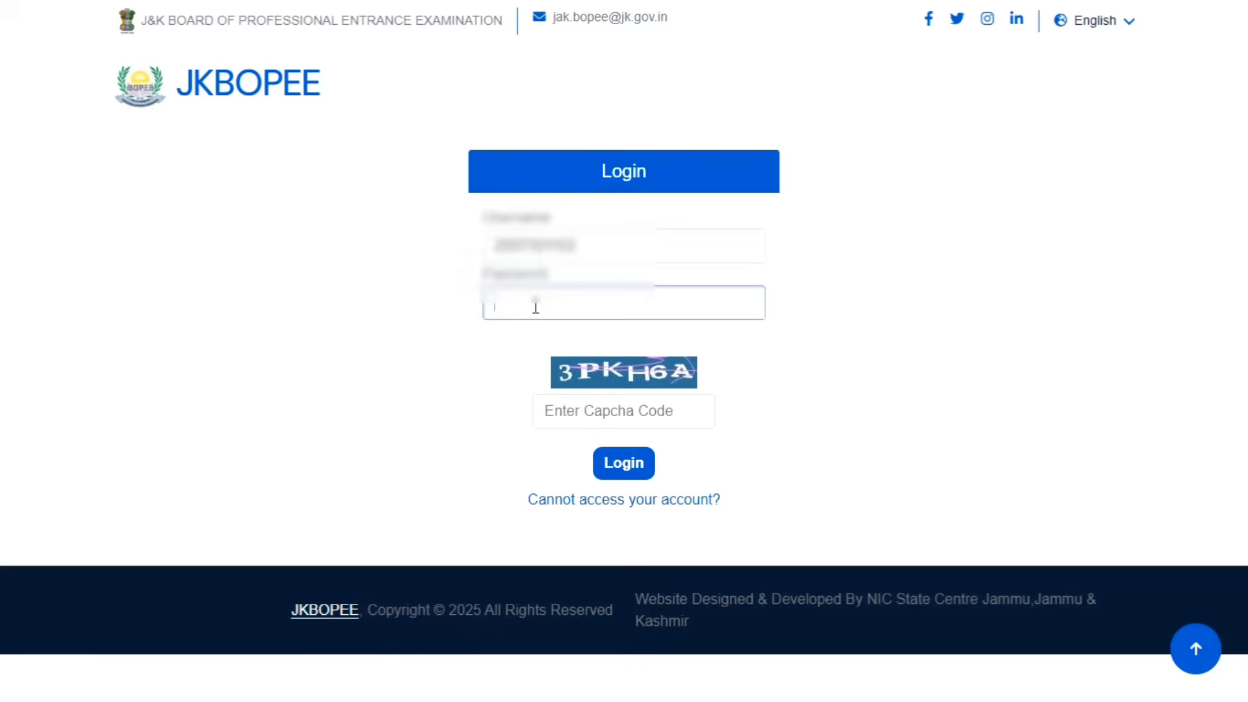
type("•")
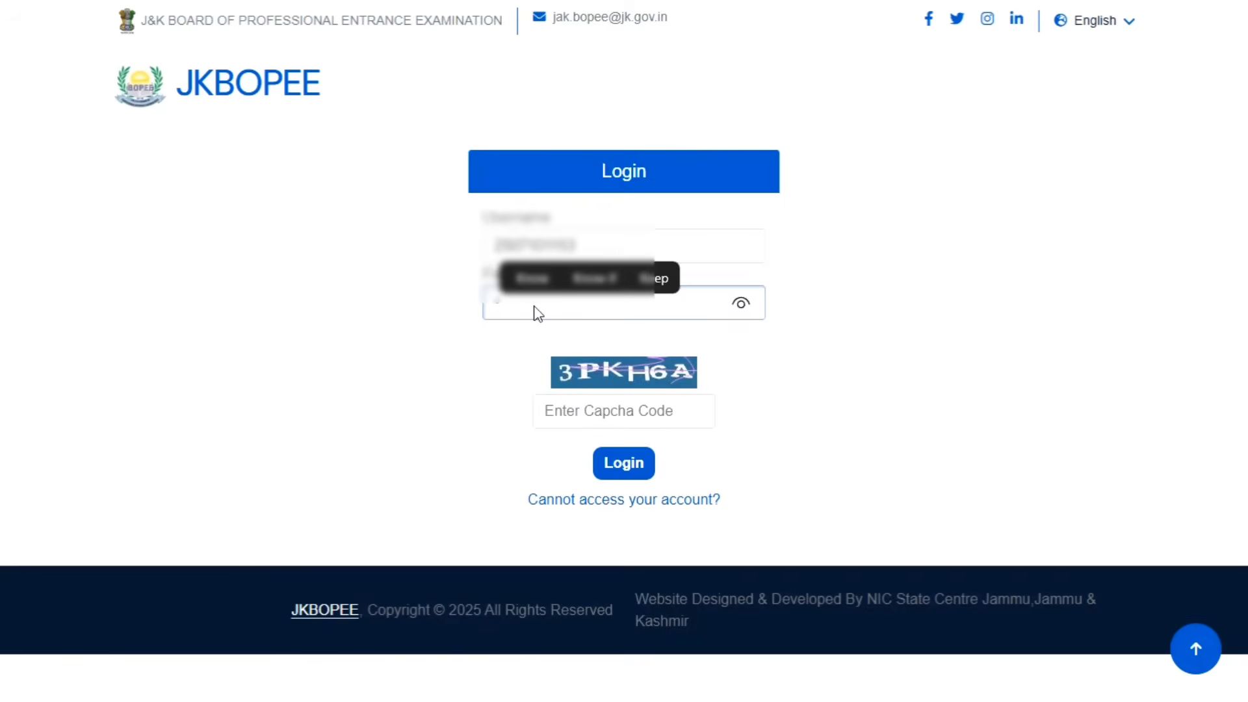
type("•••••")
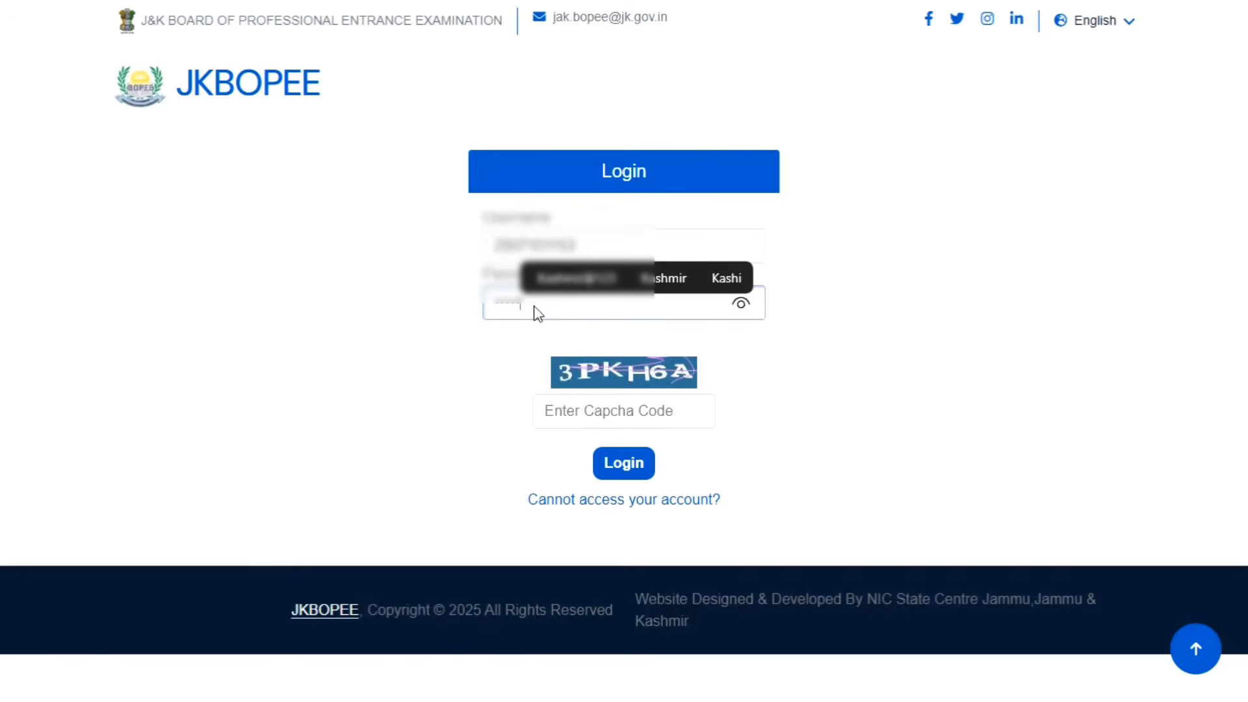
type("••••")
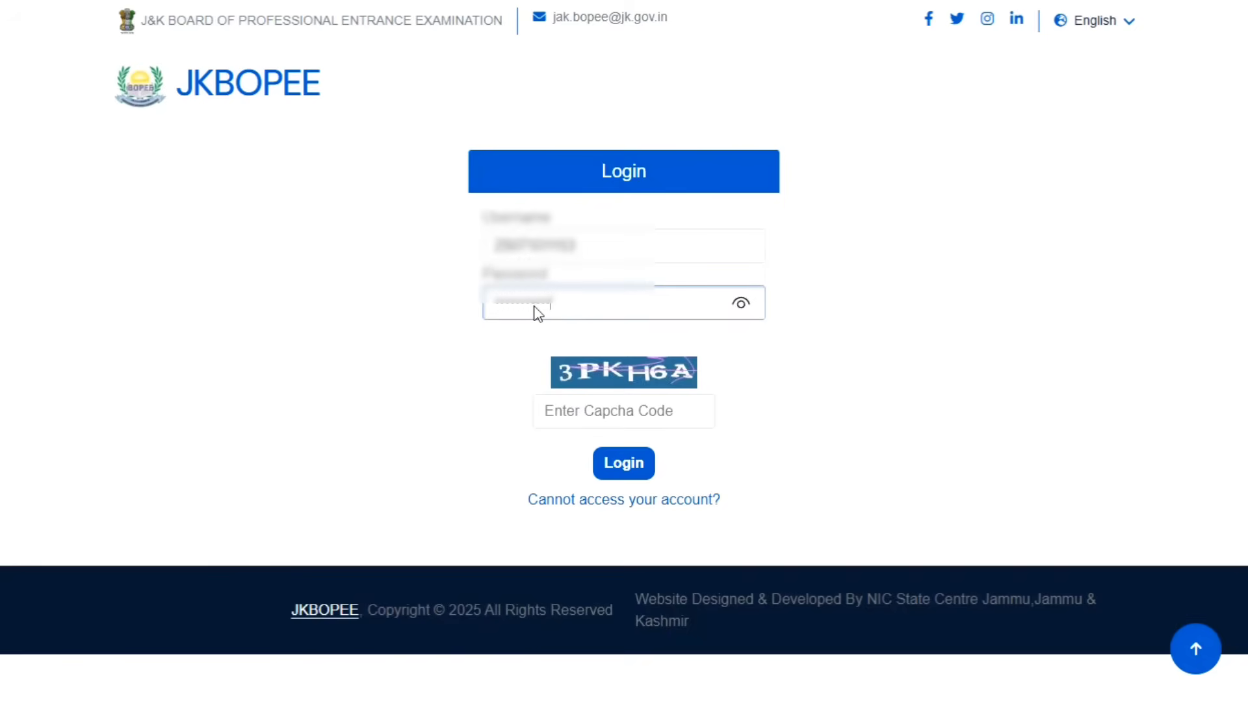
left_click(588, 407)
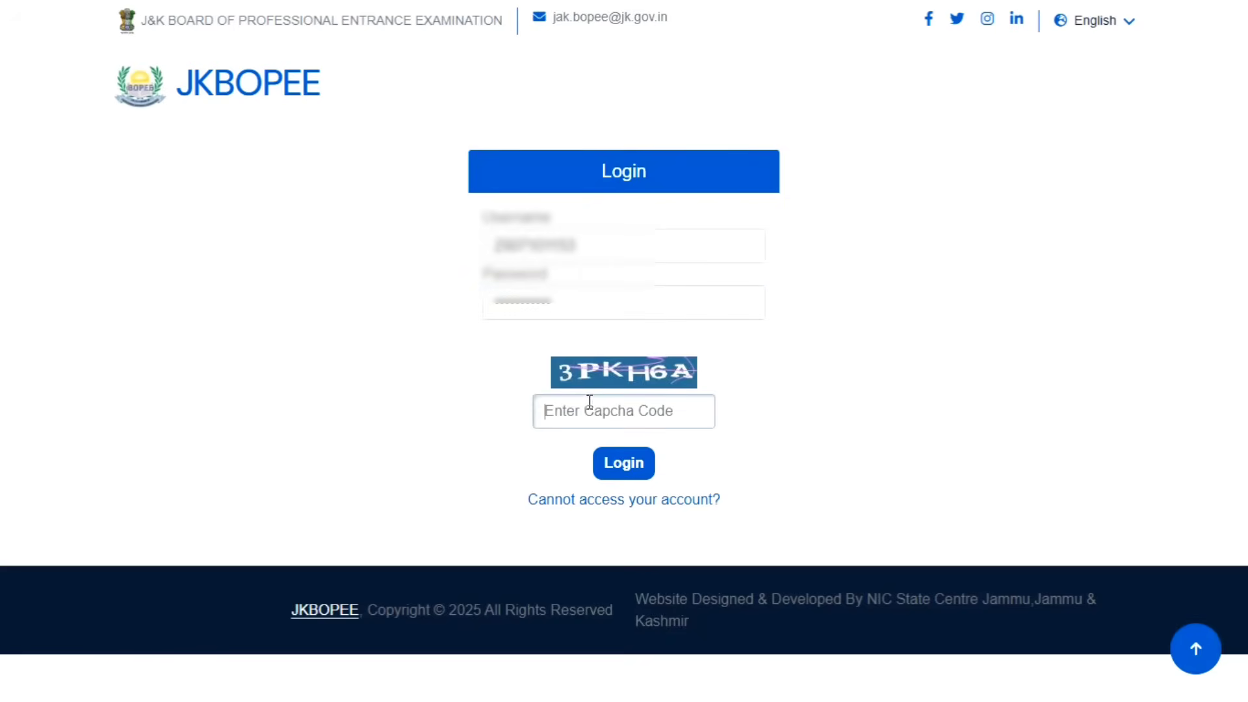
type("3")
type("PK")
type("K")
type("H")
type("6A")
left_click(621, 469)
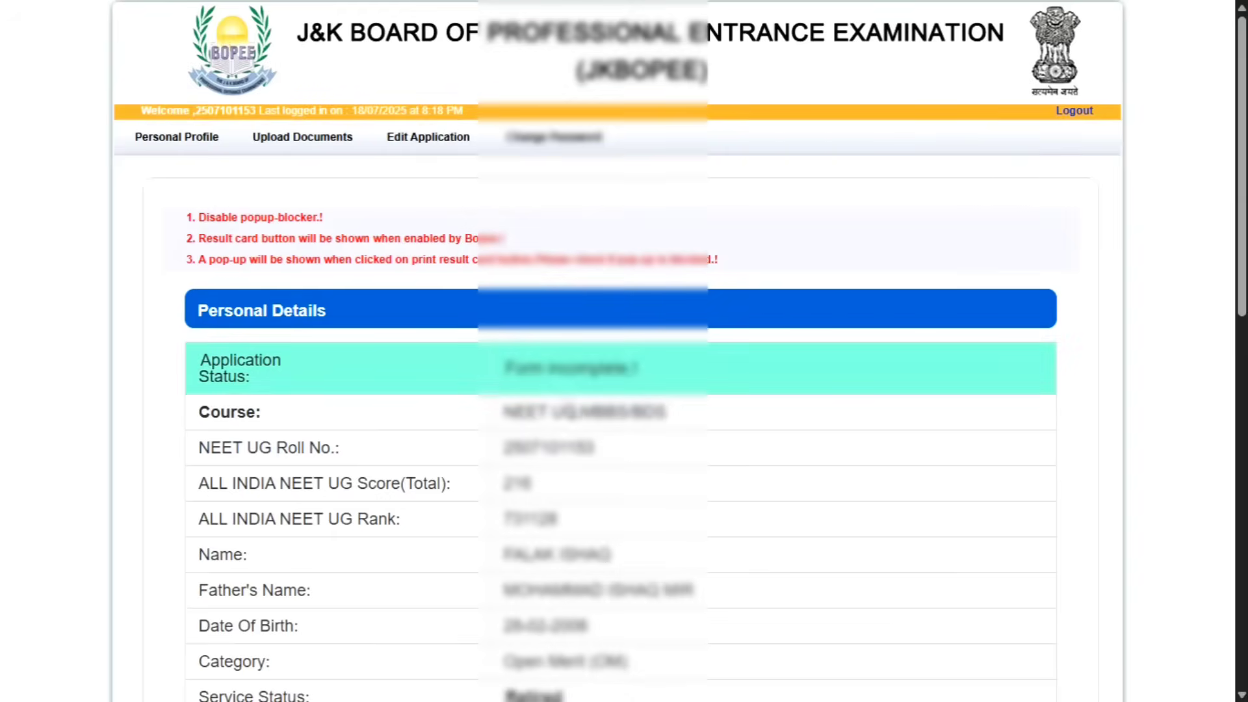
scroll(643, 475, "down", 9)
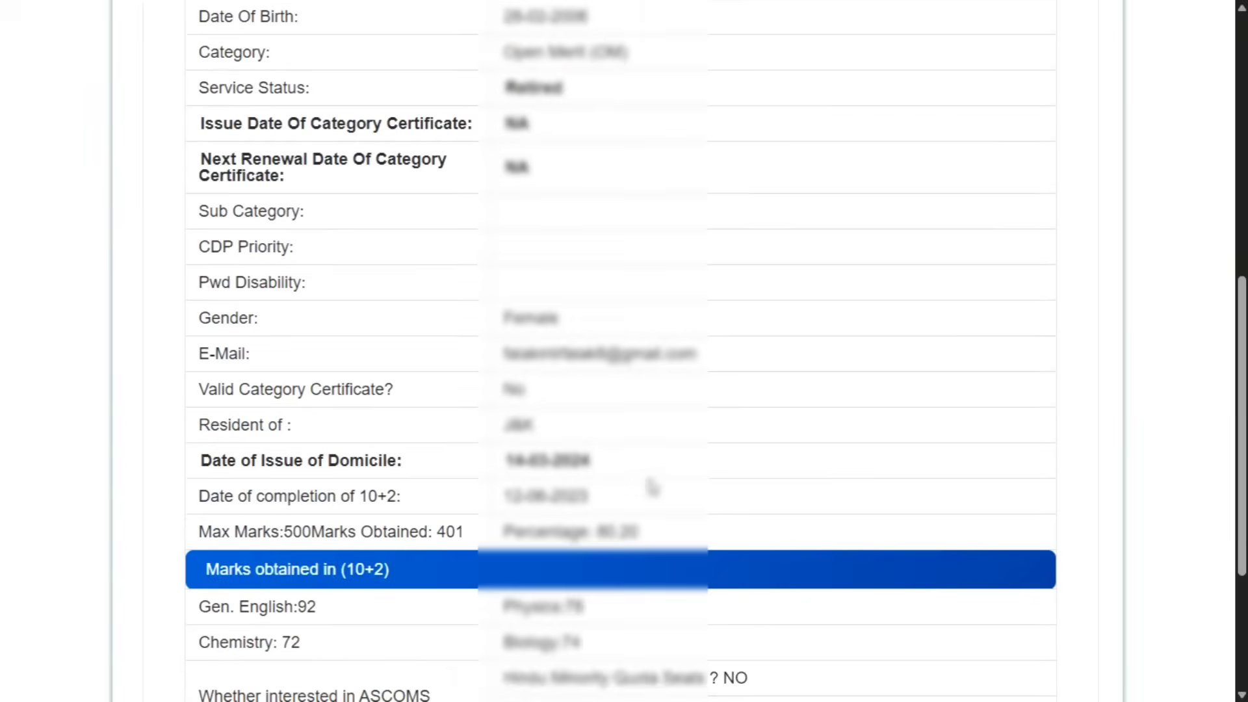
scroll(652, 404, "up", 5)
scroll(643, 389, "down", 8)
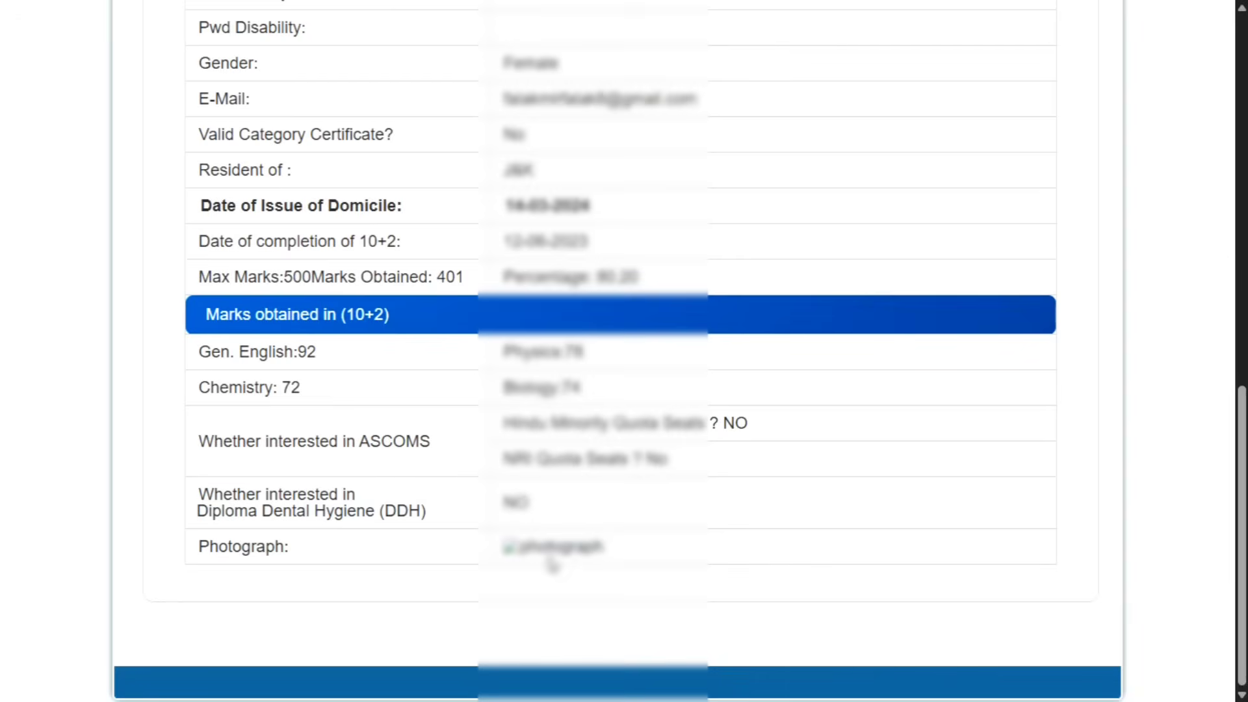
left_click_drag(605, 554, 515, 564)
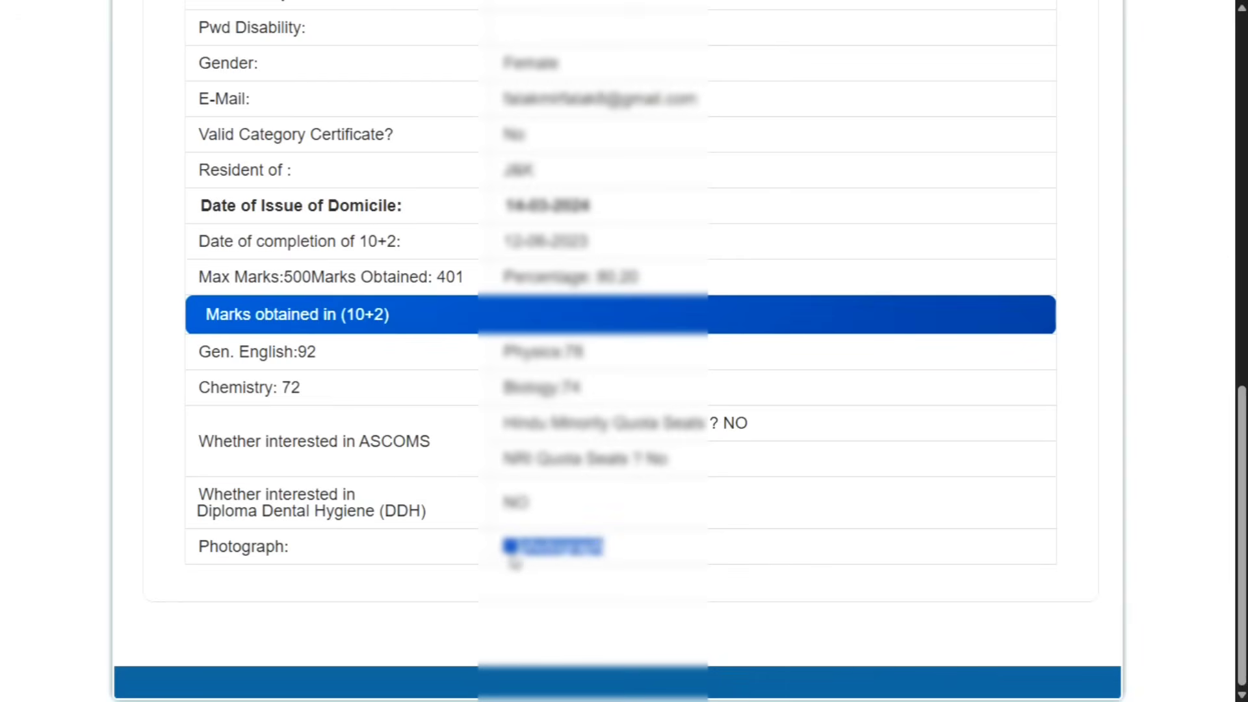
scroll(559, 452, "up", 13)
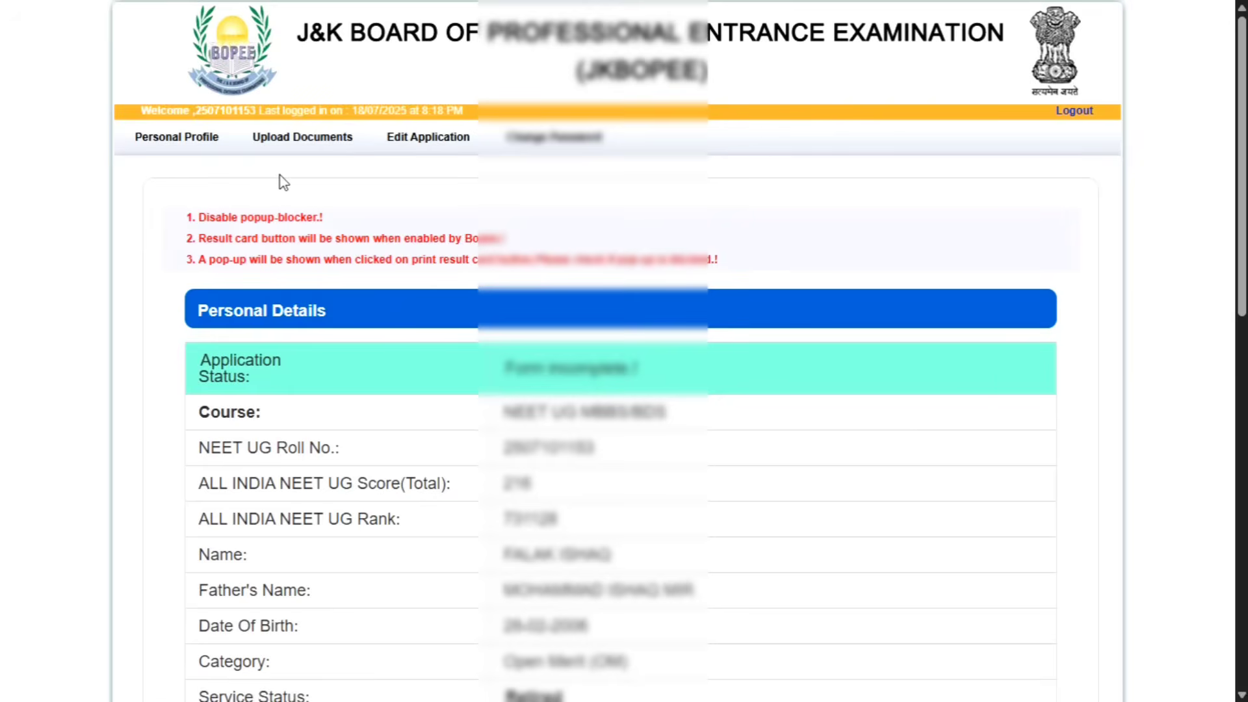
Step: Open Upload Documents and review the required PDFs, from Domicile Certificate to Subcategory document
left_click(291, 137)
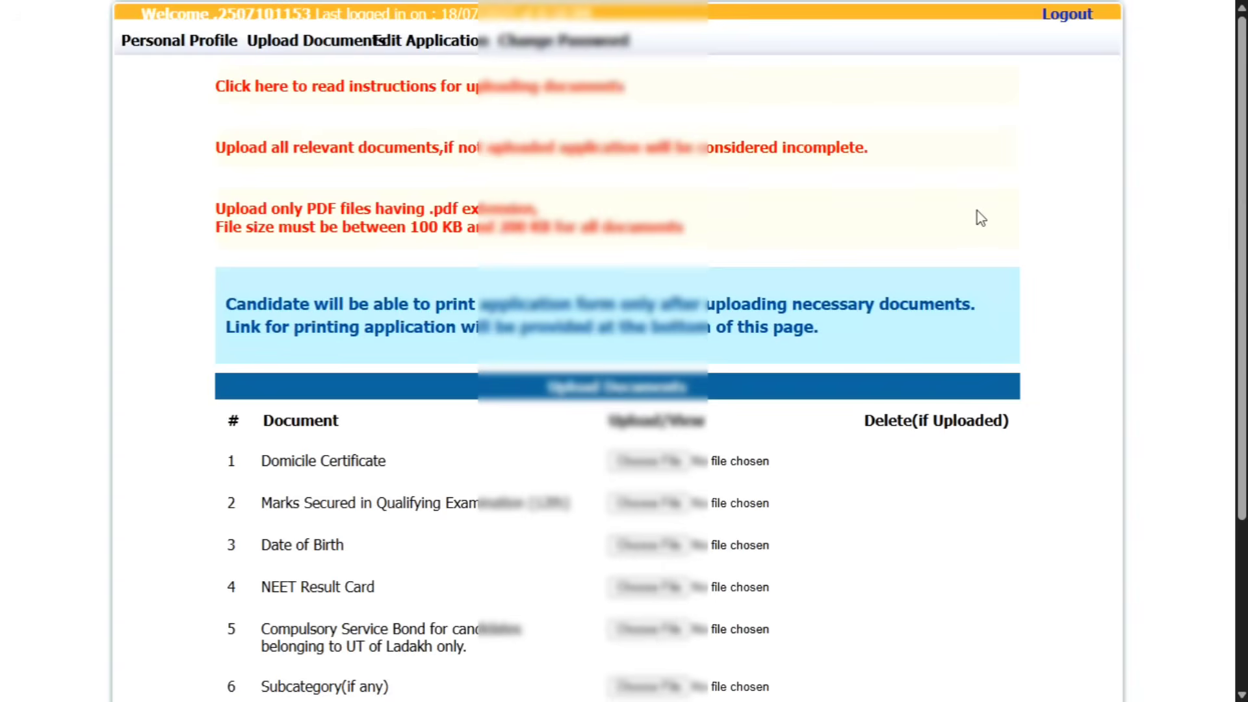
scroll(977, 217, "down", 3)
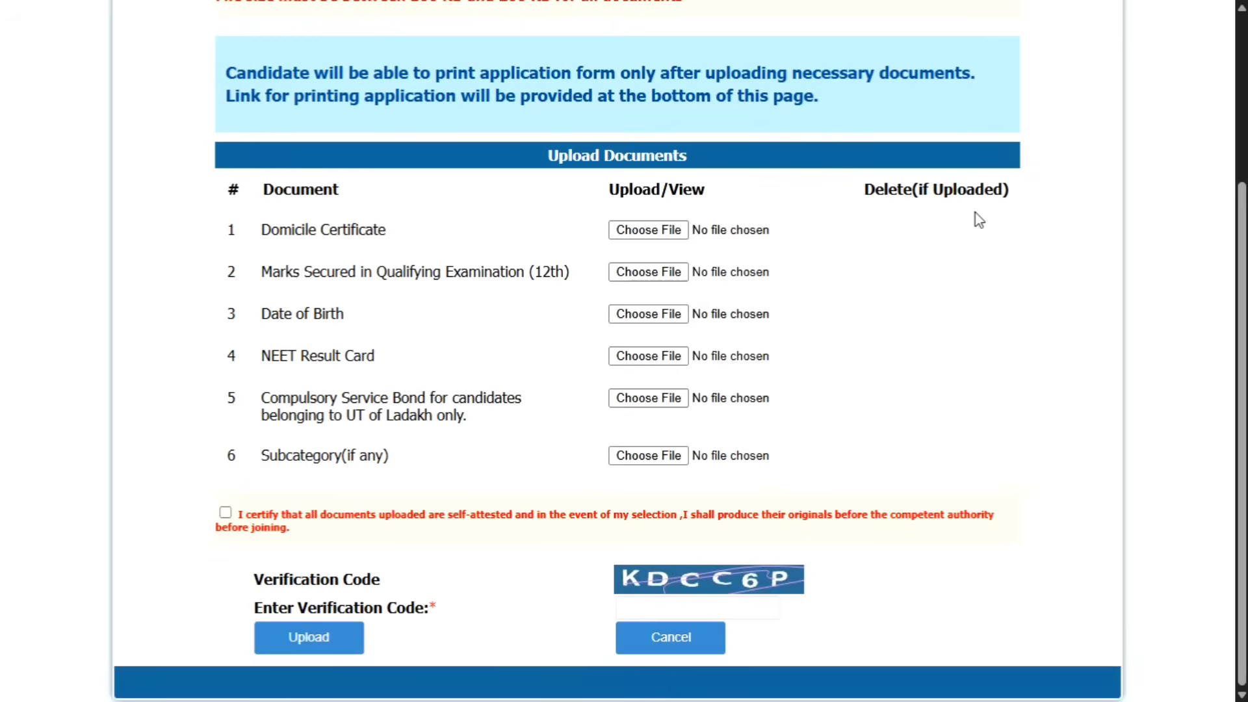
left_click_drag(386, 233, 474, 281)
left_click_drag(270, 314, 349, 318)
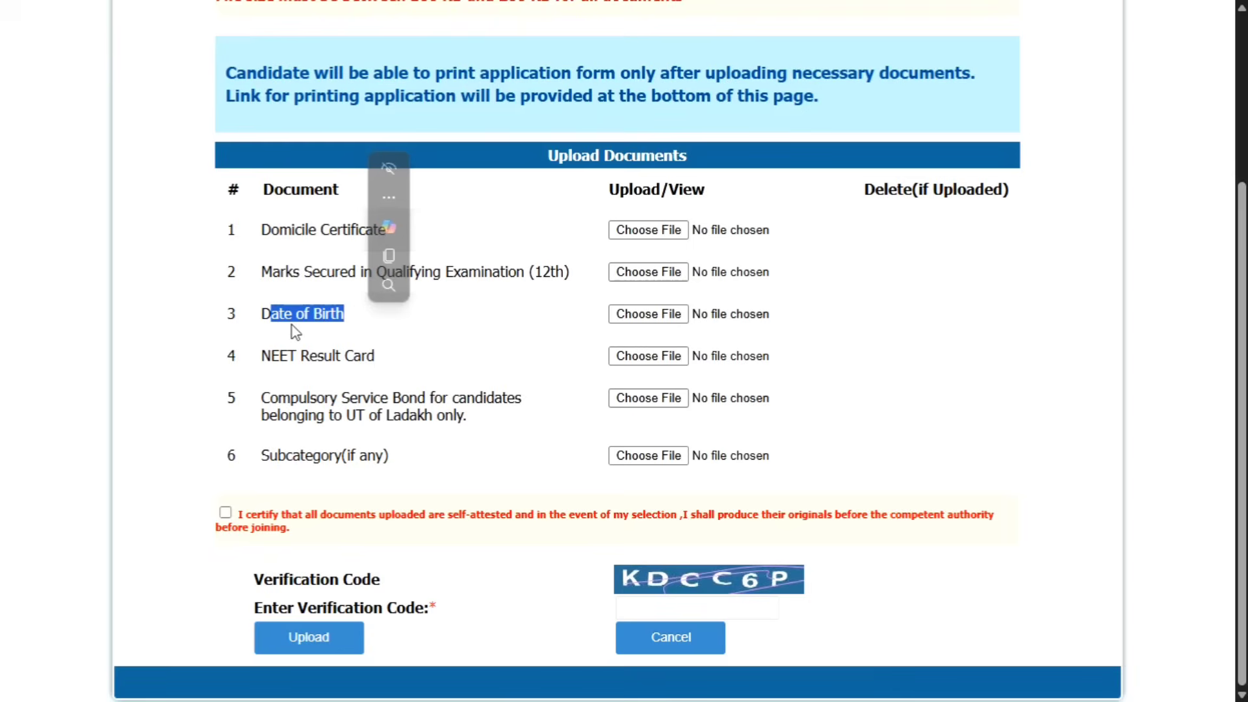
left_click_drag(268, 359, 359, 354)
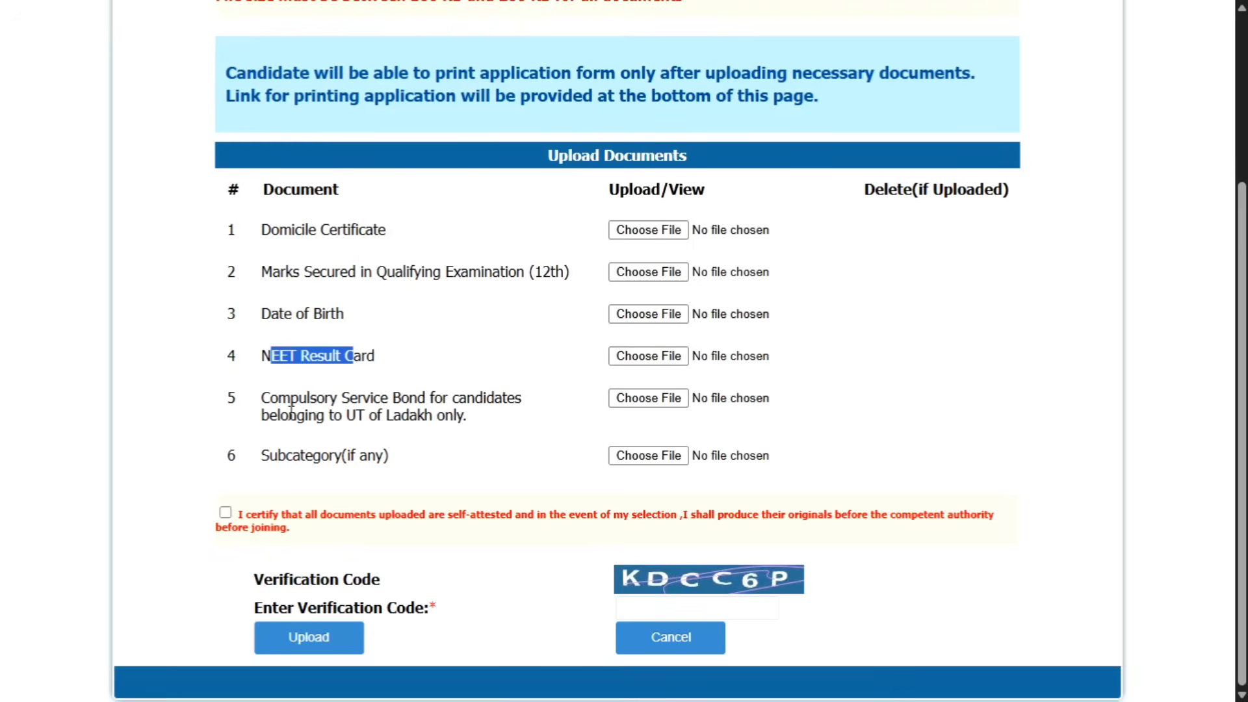
left_click_drag(290, 398, 317, 402)
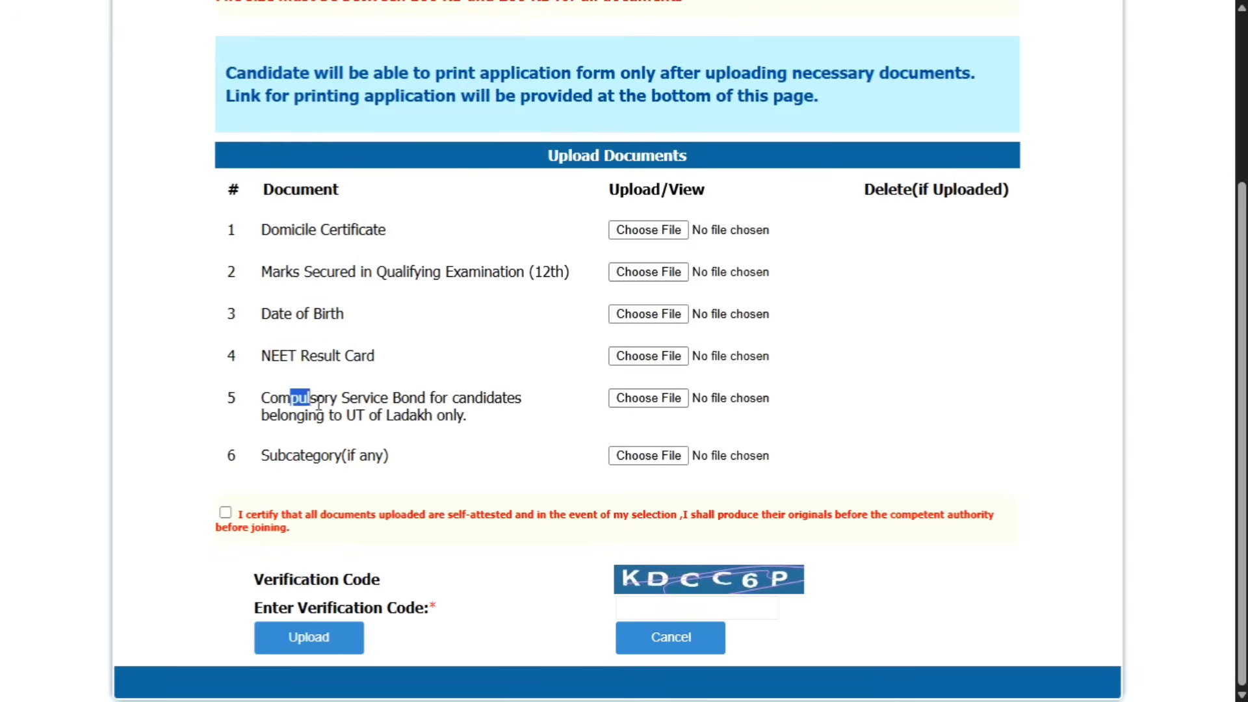
left_click(291, 462)
left_click_drag(291, 462, 330, 463)
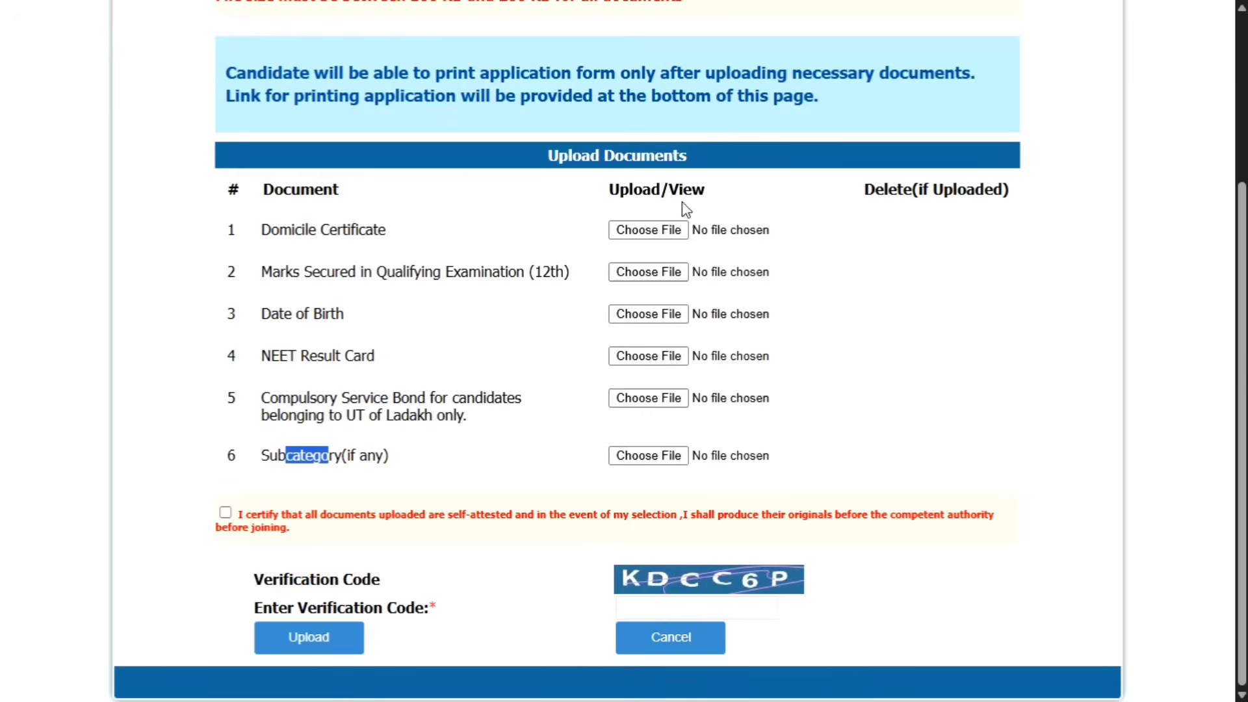
Step: Review the instructions that only PDF files of 100 KB to 200 KB are accepted
left_click(718, 599)
scroll(489, 370, "up", 3)
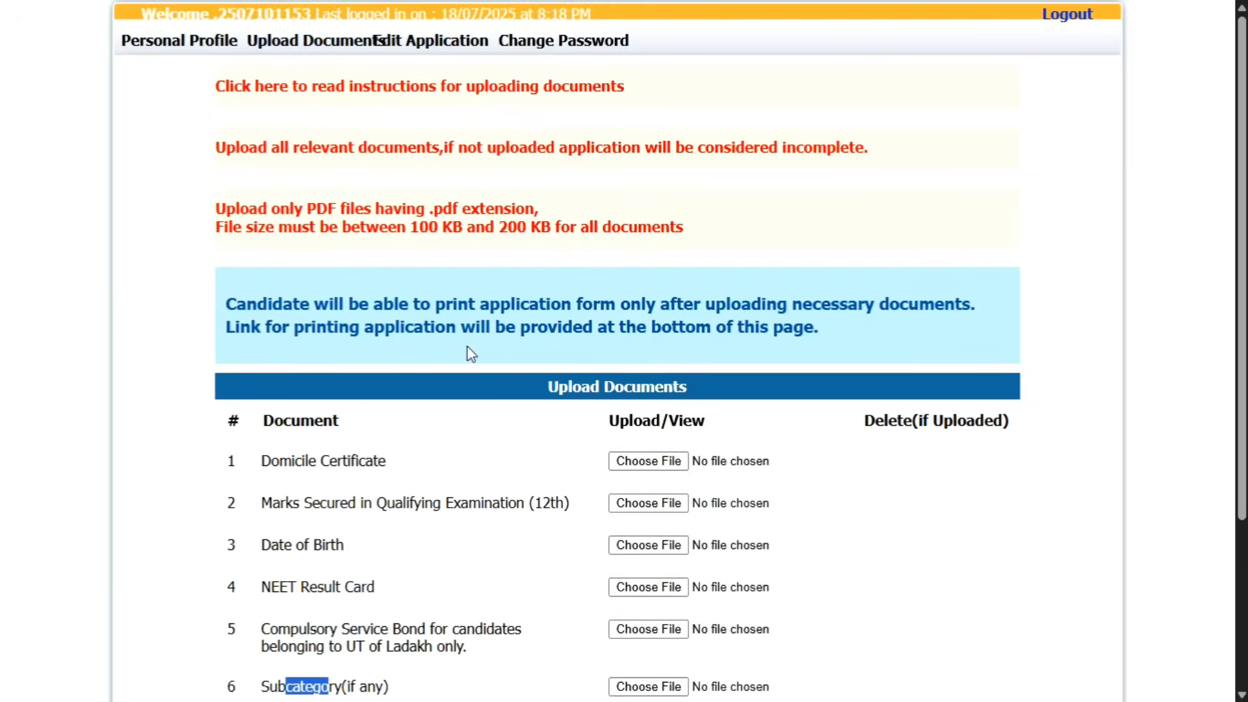
left_click_drag(294, 212, 336, 213)
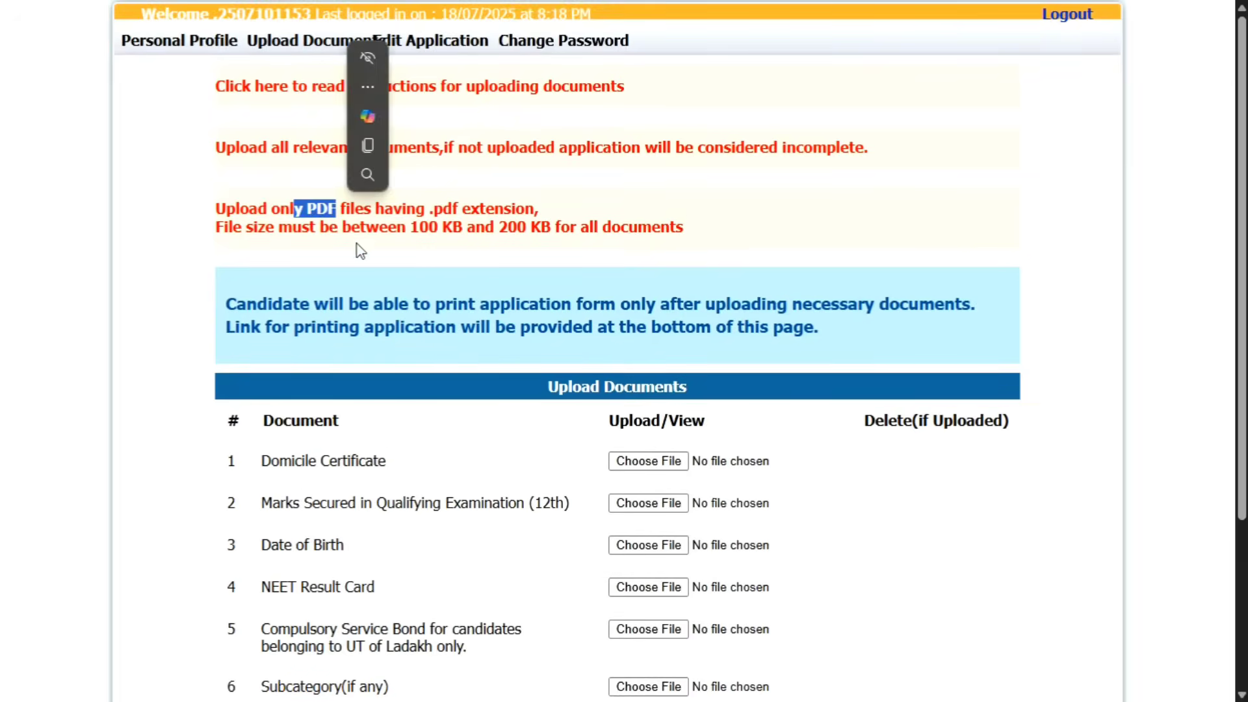
left_click_drag(419, 228, 554, 249)
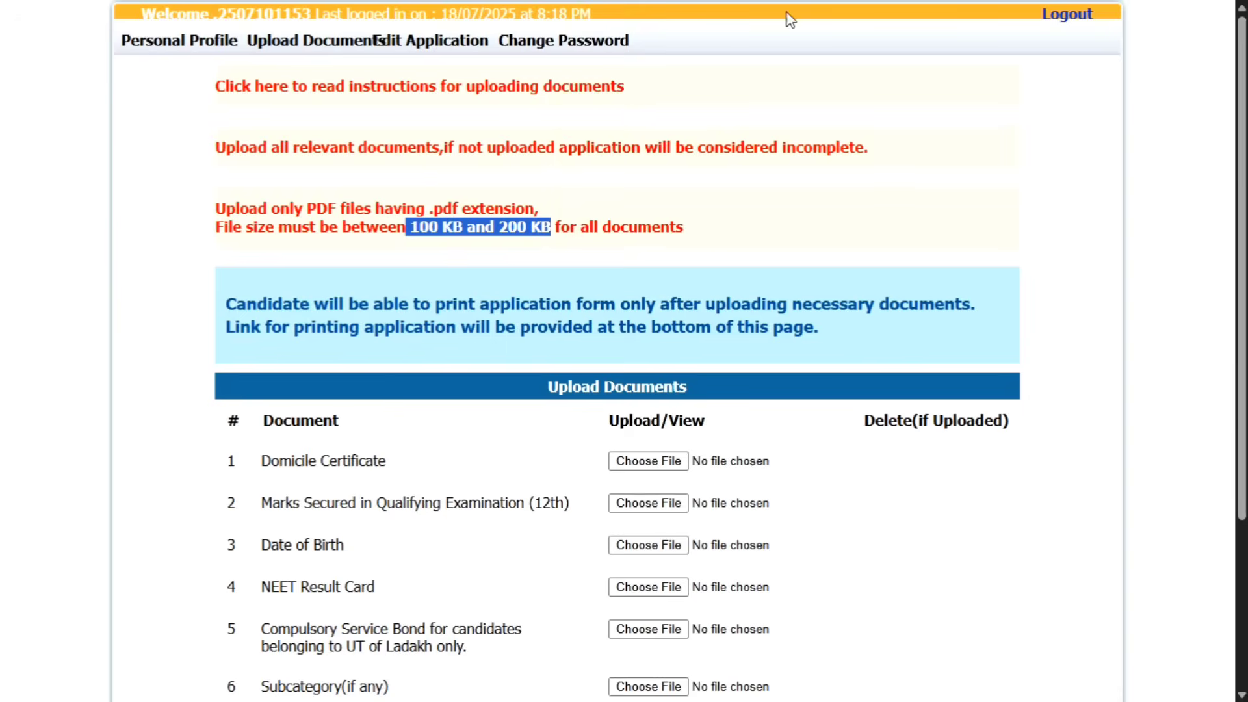
Step: In Pi7's Reduce PDF tab, change the required PDF size from 50 to 150 Kb
left_click(533, 319)
mouse_move(634, 1)
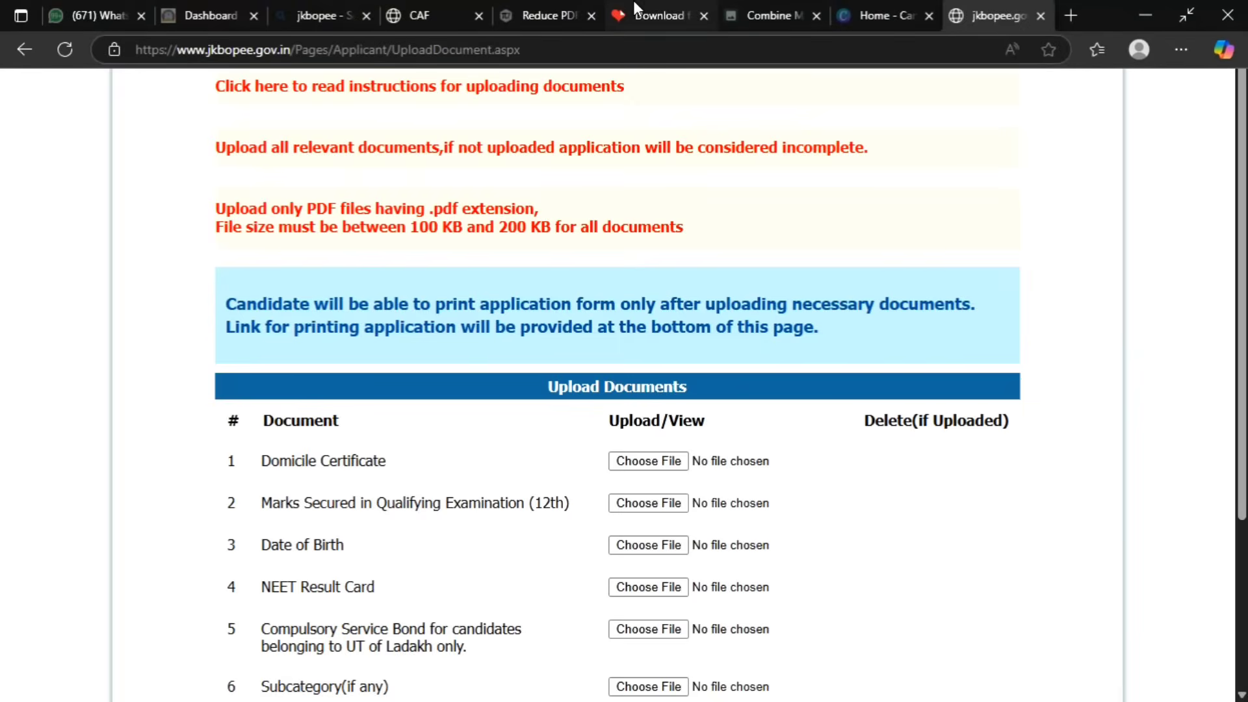
left_click(551, 15)
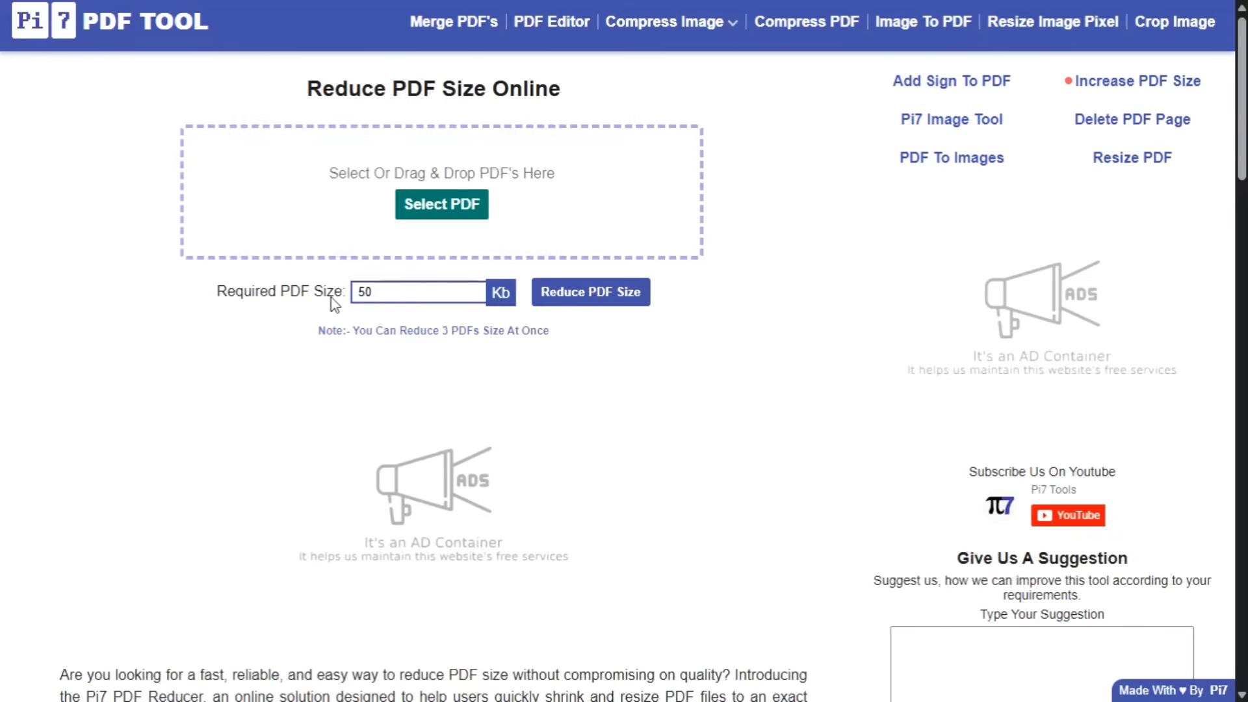
left_click(360, 290)
type("1")
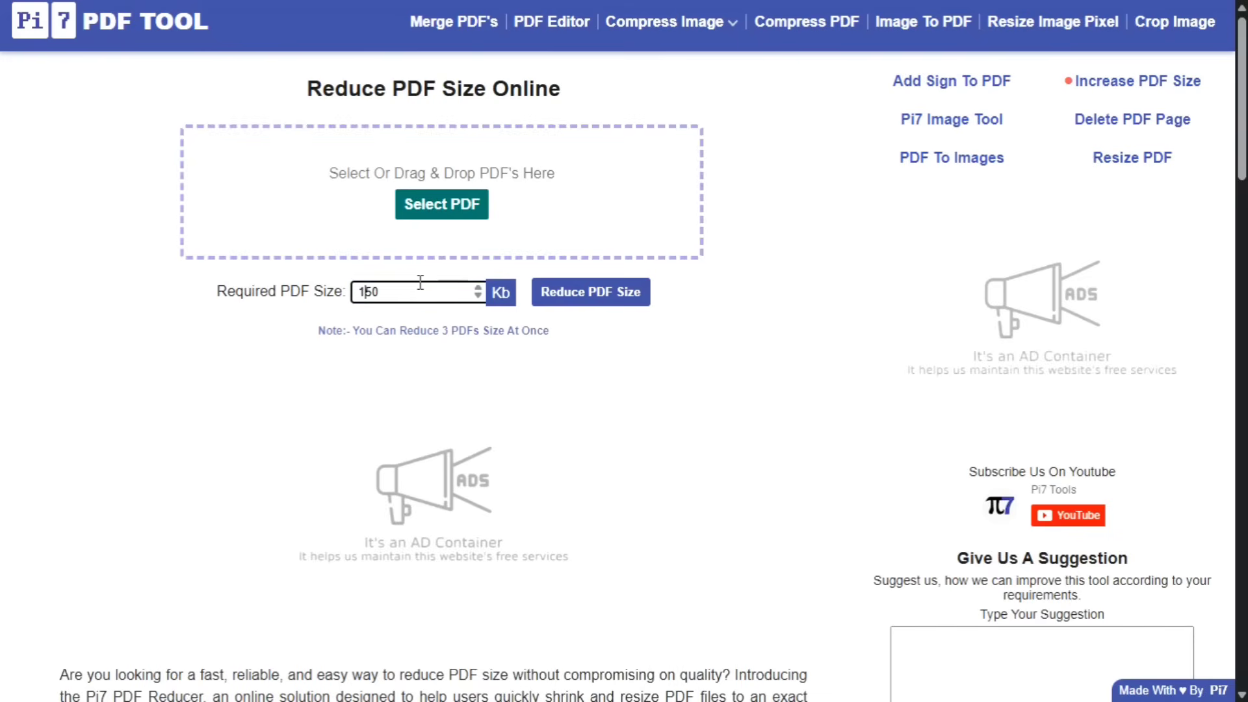
scroll(490, 555, "down", 5)
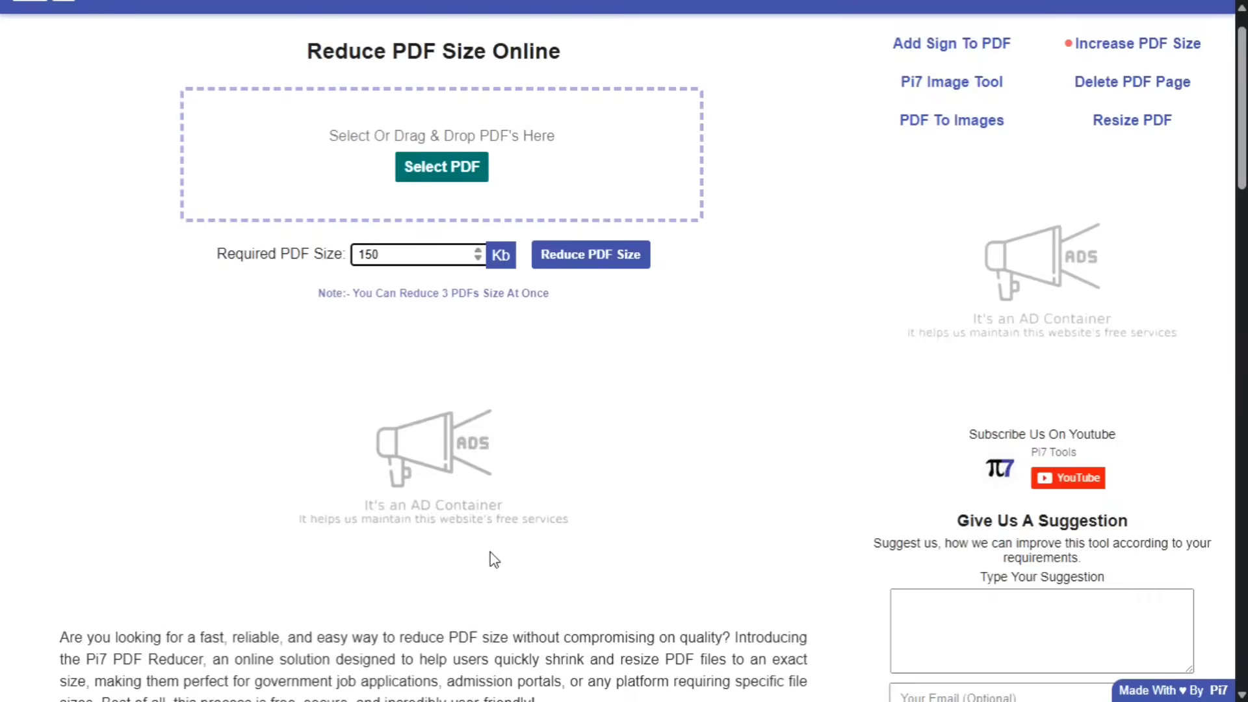
scroll(582, 357, "up", 5)
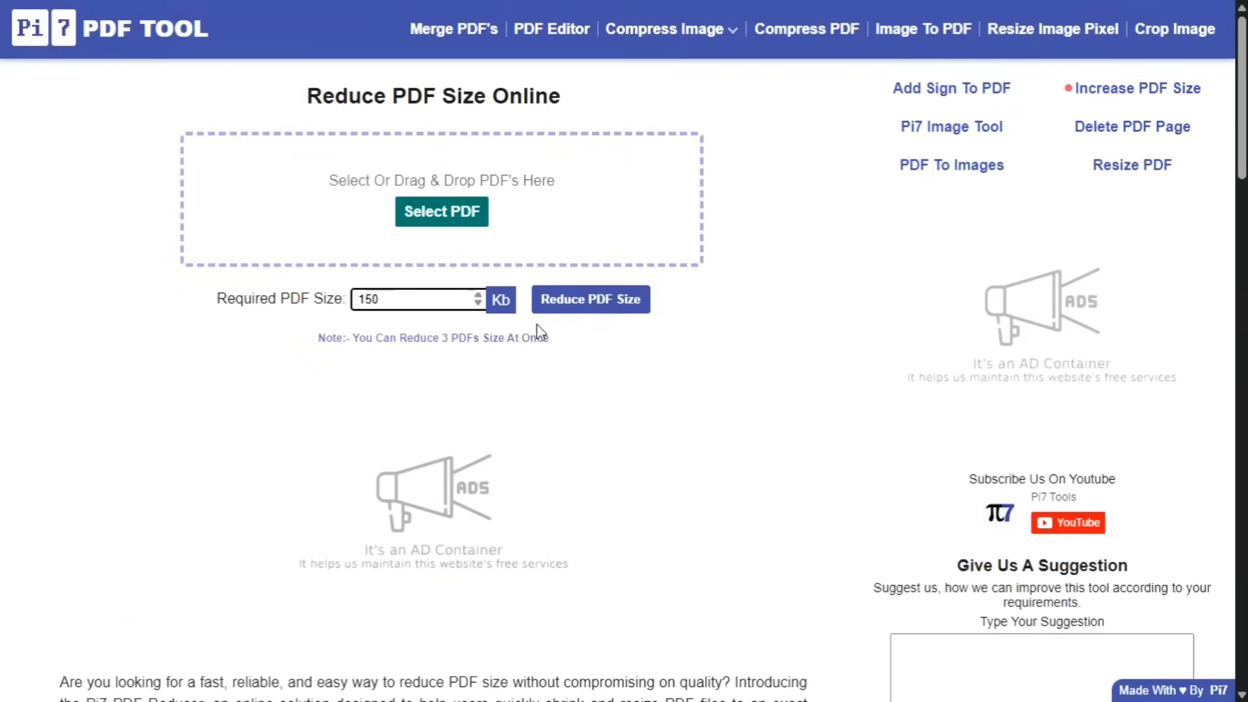
Step: Switch from the CAF tab back to the jkbopee.gov.in Upload Documents tab
mouse_move(715, 13)
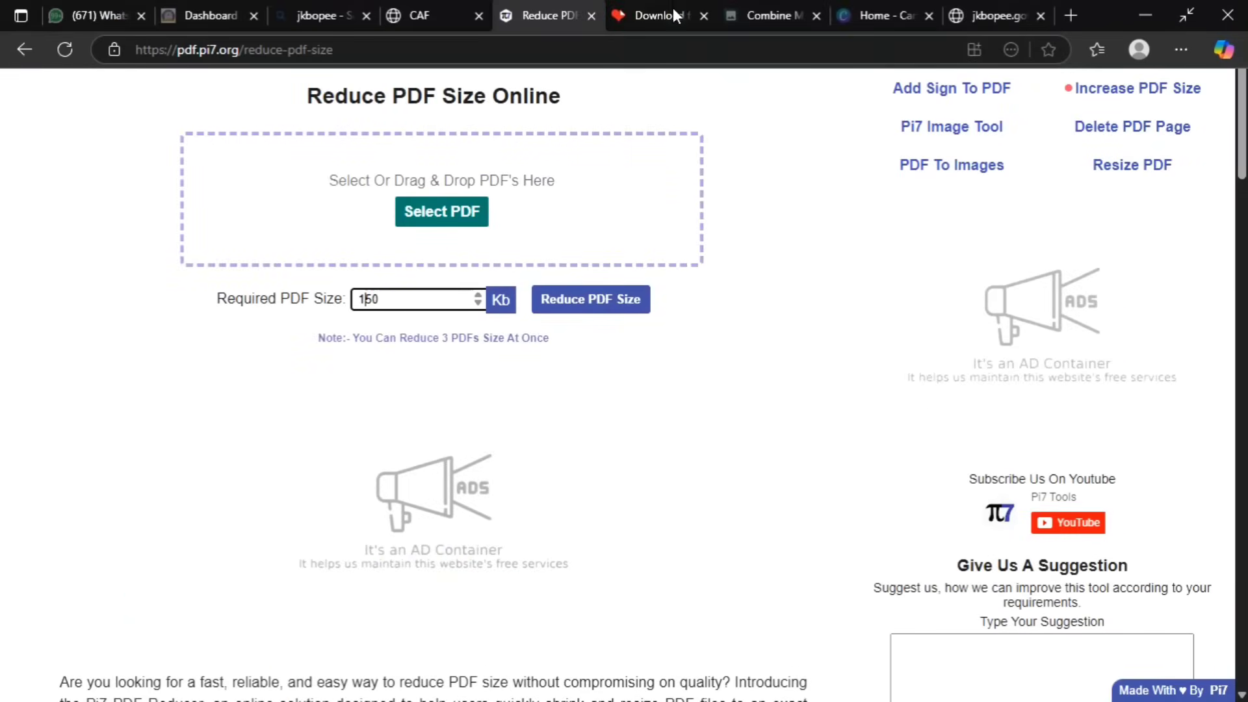
left_click(434, 19)
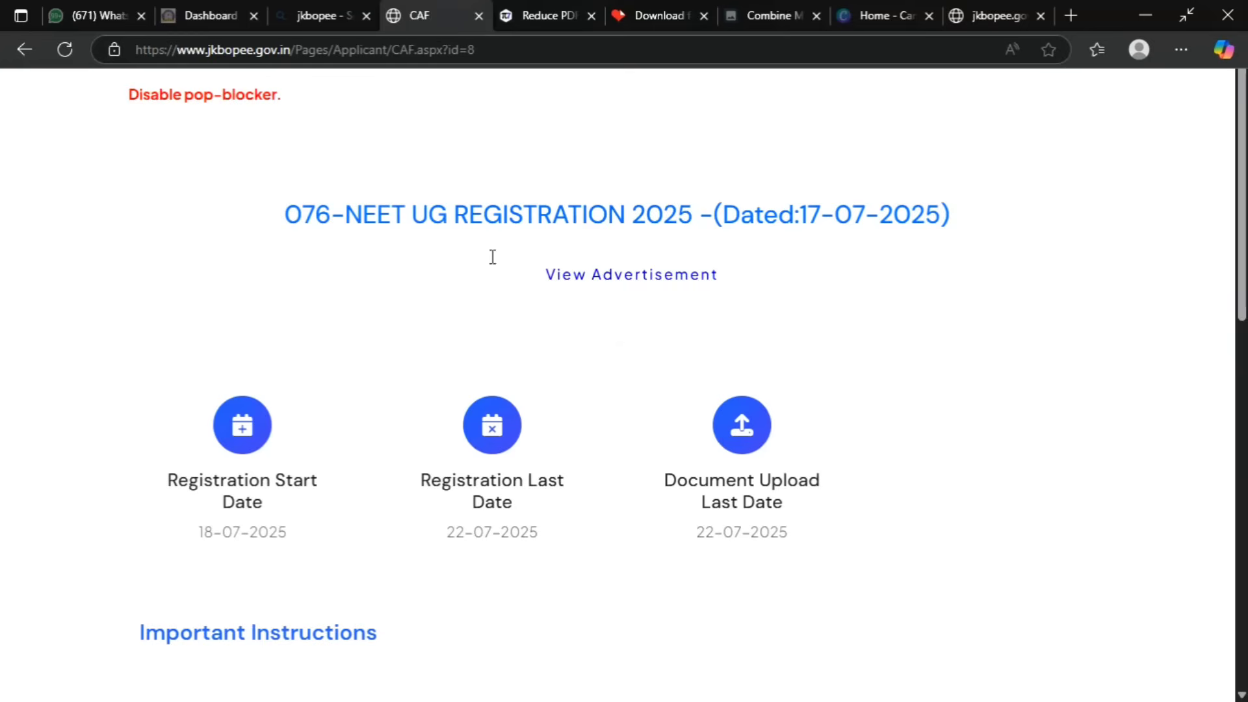
left_click(993, 18)
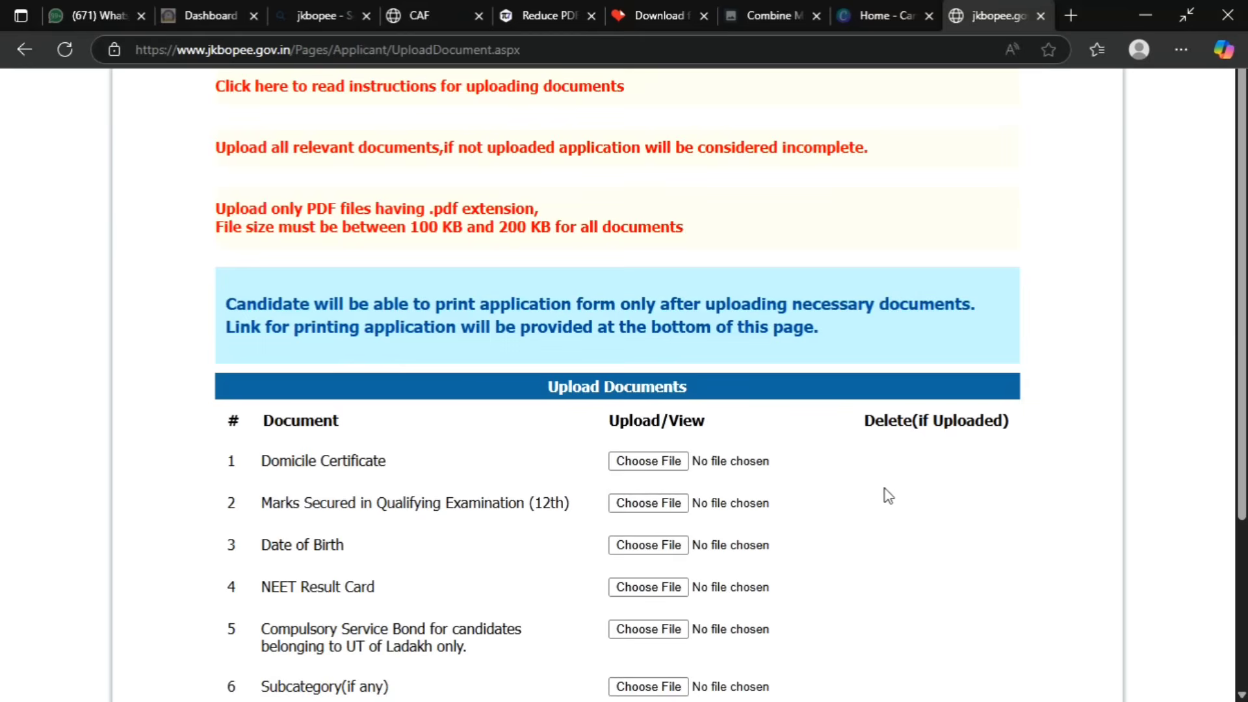